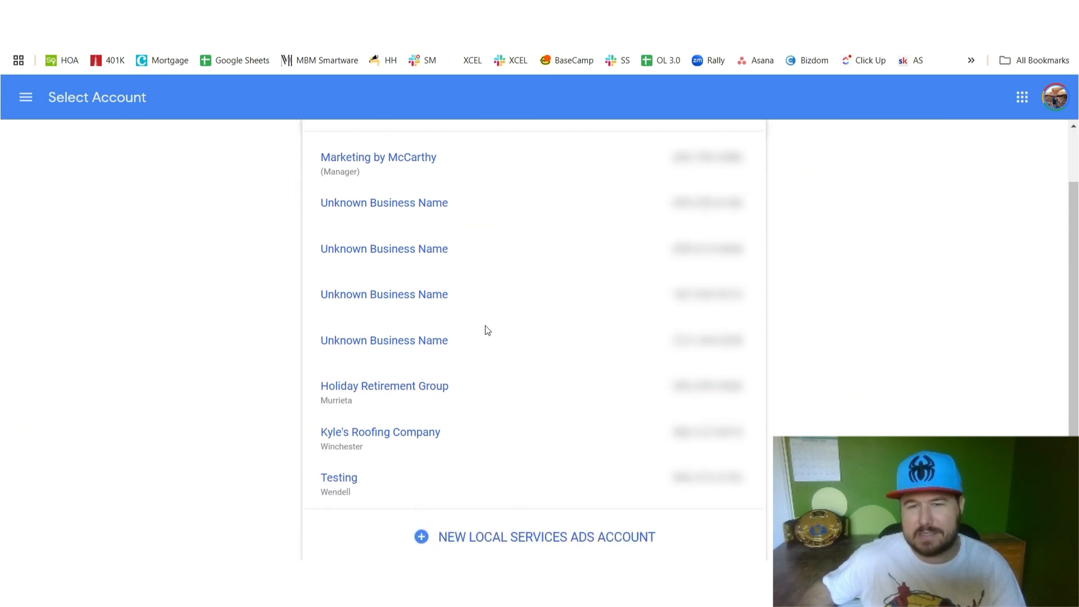
- Start a new Local Services Ads account and continue past the badge-of-trust welcome page
scroll(635, 343, "down", 1)
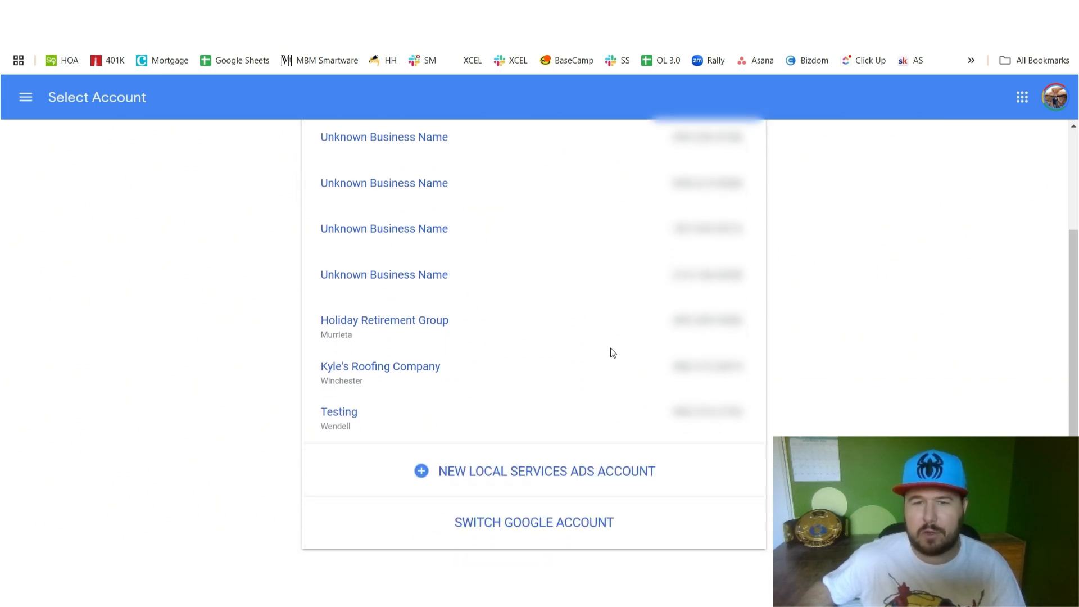
left_click(626, 478)
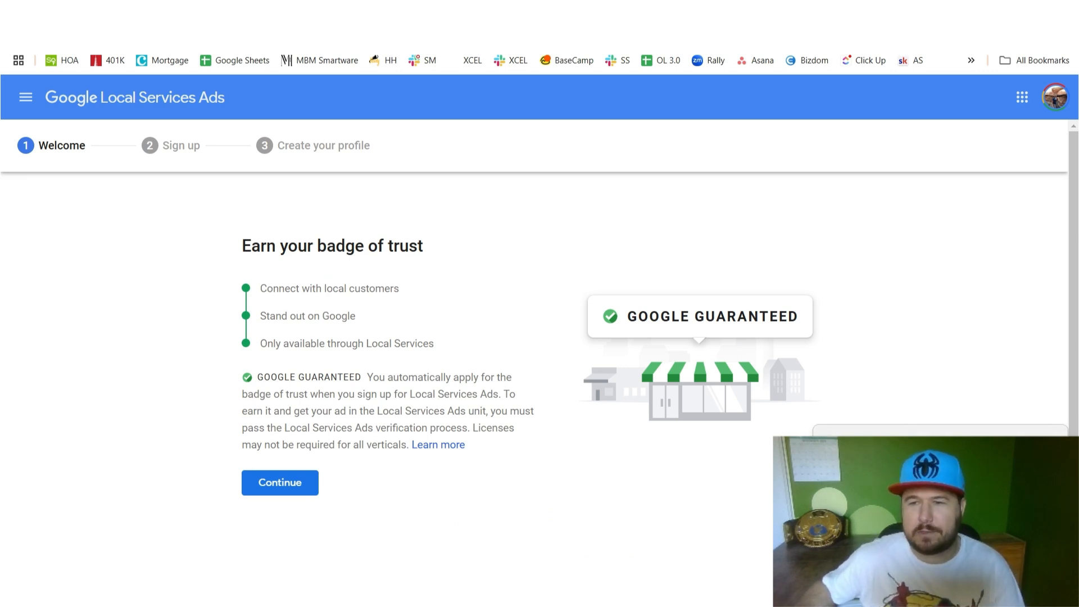
left_click(281, 482)
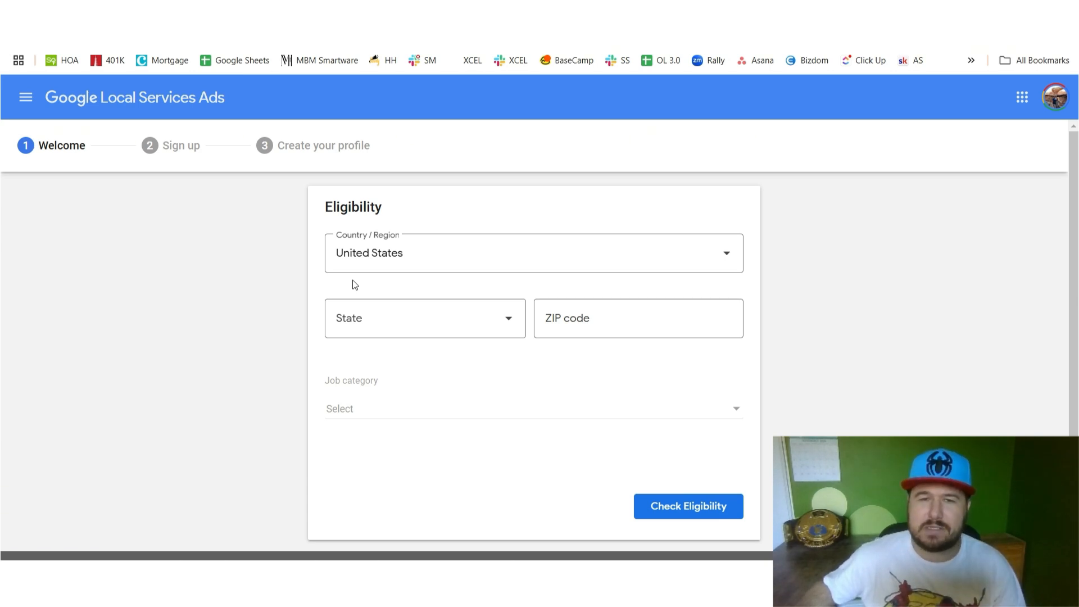
- In the eligibility form, set the state to California and the ZIP code to 92078
left_click(584, 326)
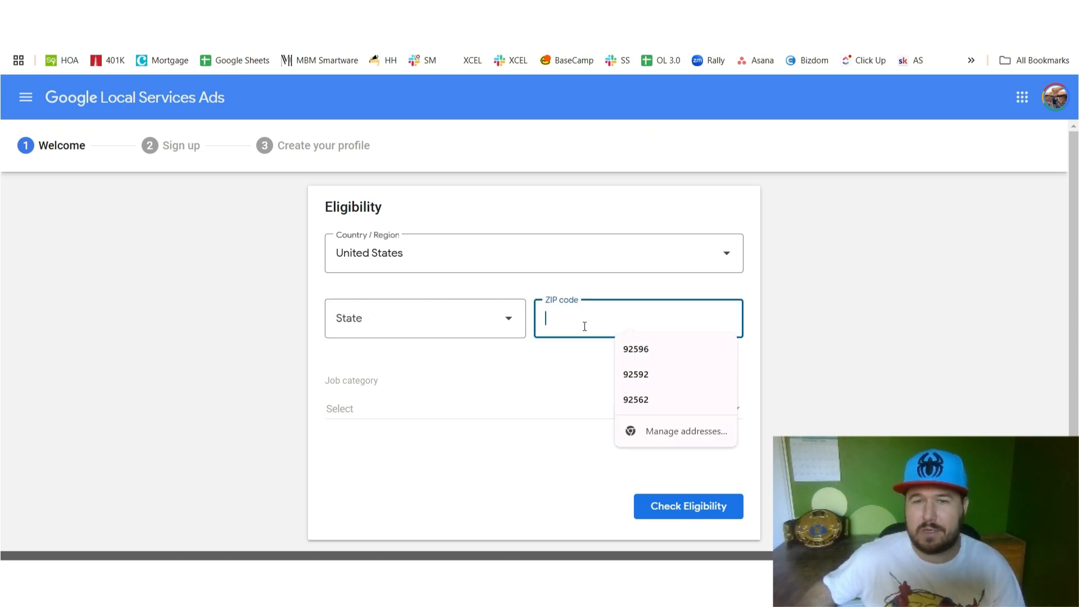
left_click(582, 280)
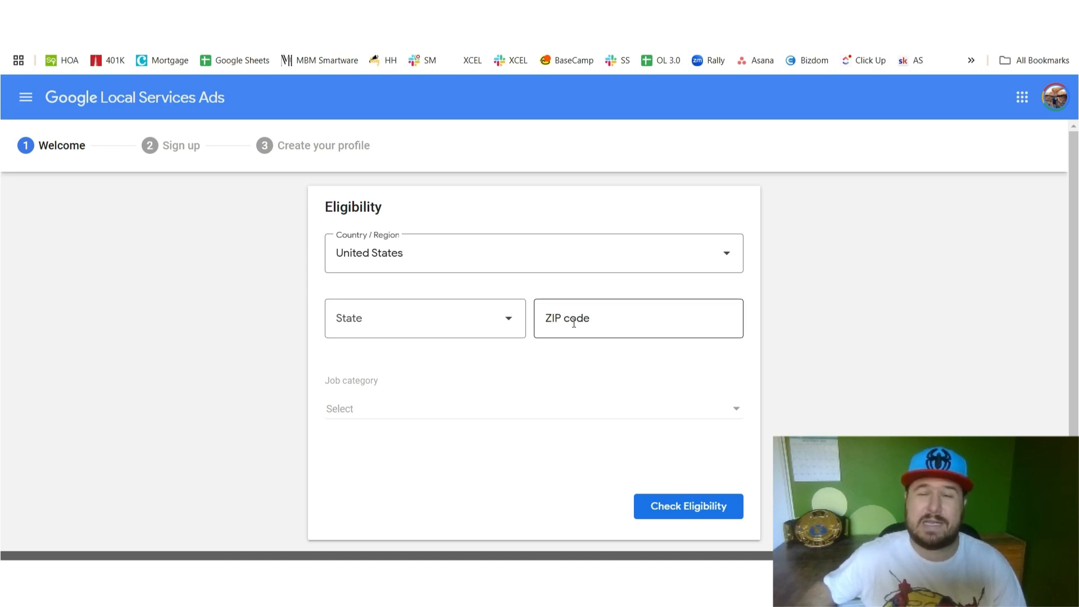
left_click(413, 326)
left_click(388, 512)
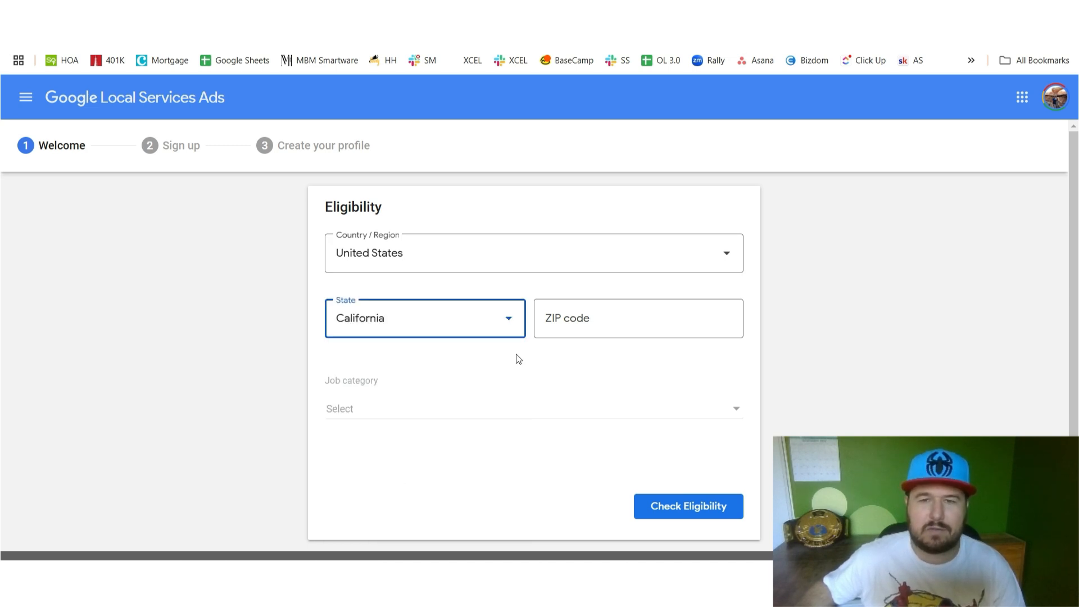
left_click(575, 317)
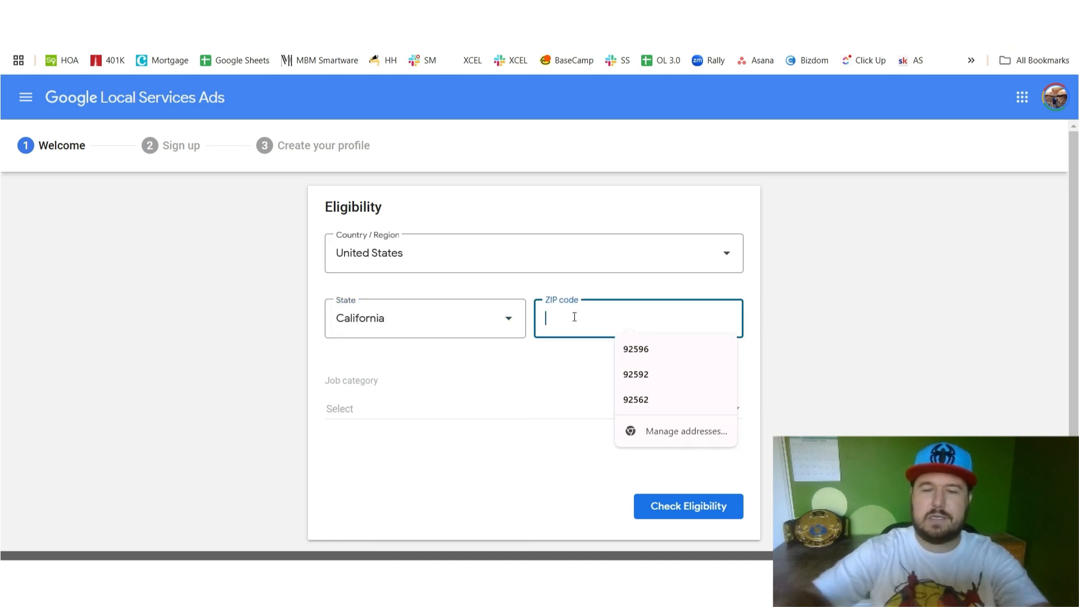
type("92078")
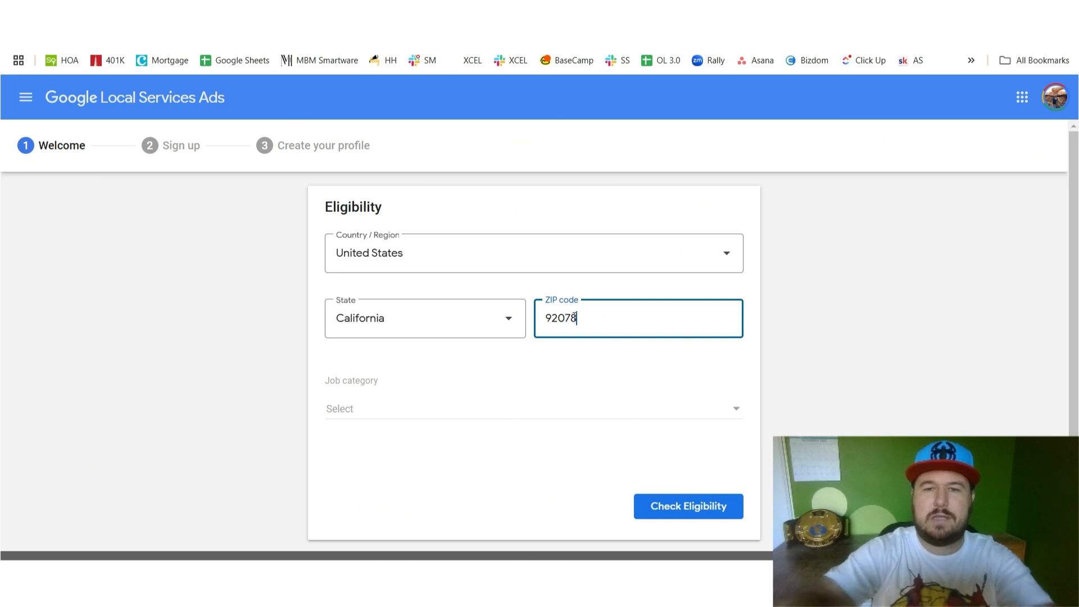
- Choose Roofing as the job category in the eligibility form
left_click(525, 409)
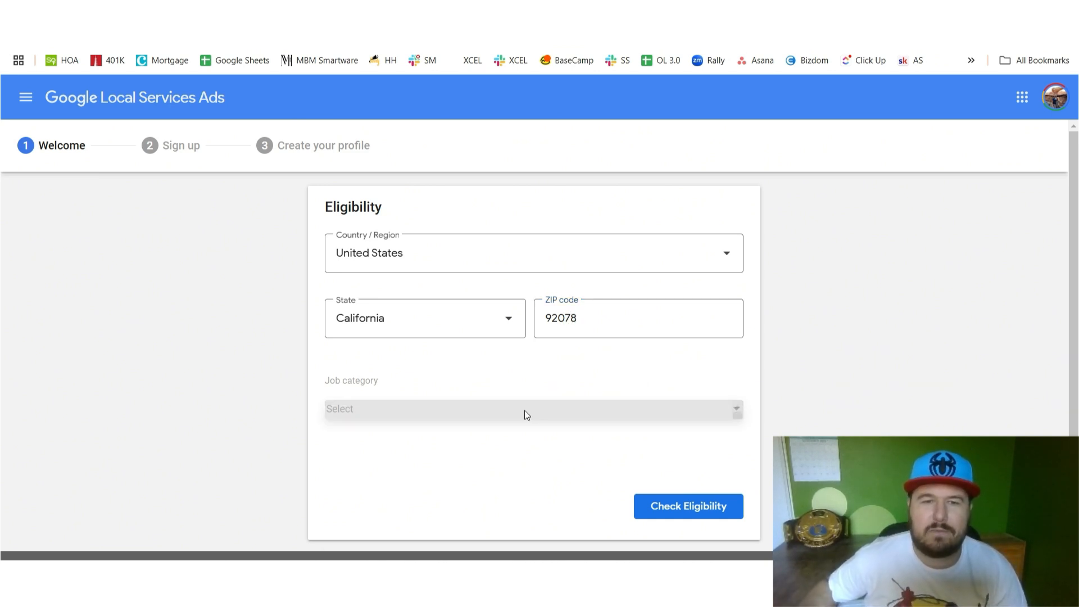
scroll(559, 443, "down", 2)
scroll(563, 444, "down", 1)
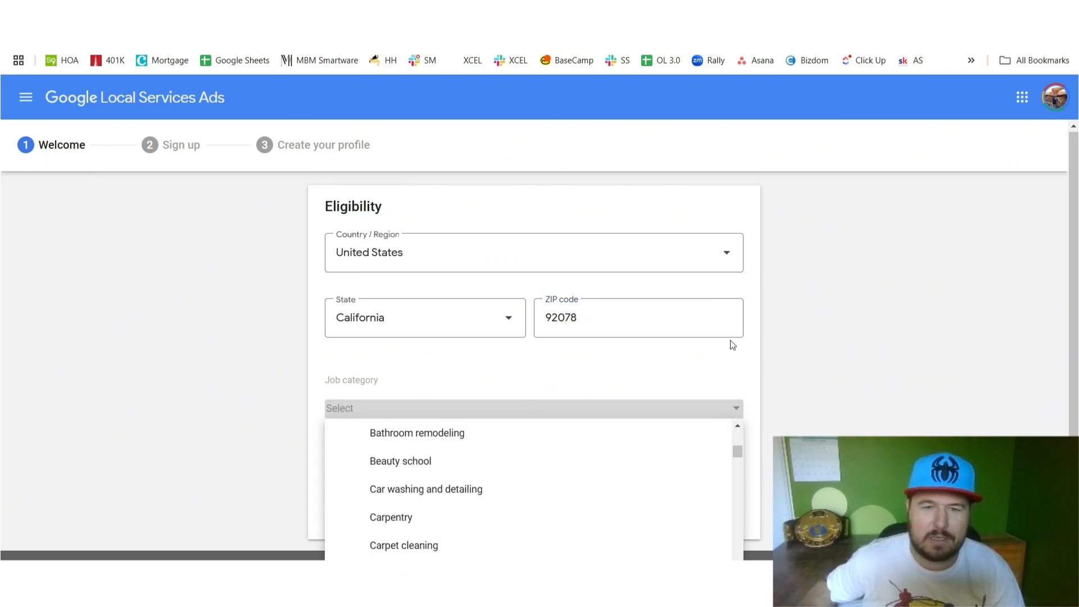
scroll(730, 343, "down", 1)
scroll(618, 425, "down", 4)
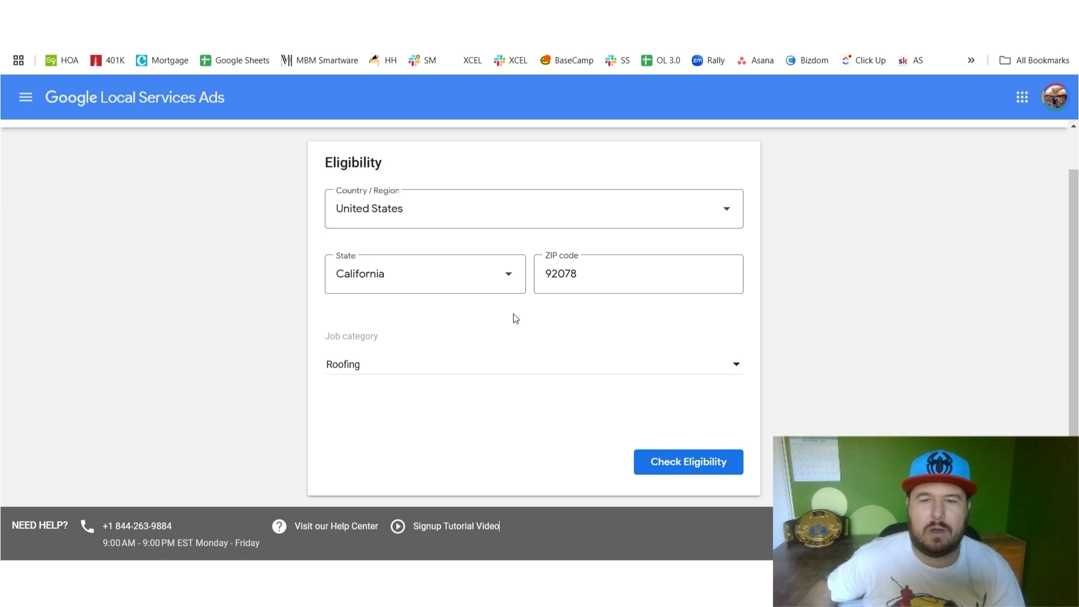
scroll(682, 326, "up", 1)
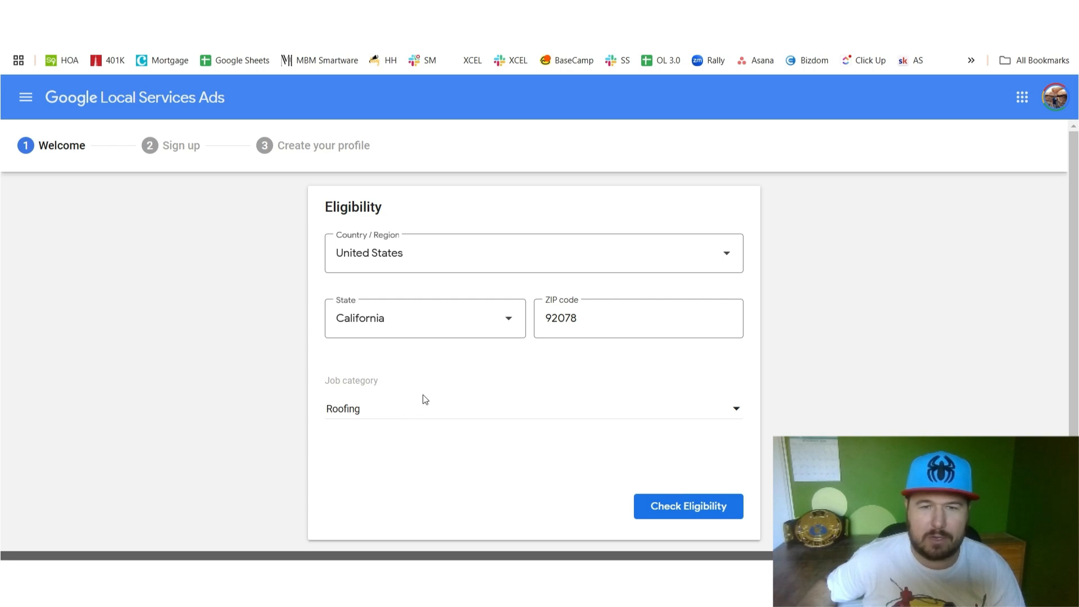
- Submit the eligibility check and continue creating a new account through to the business details form
left_click(675, 504)
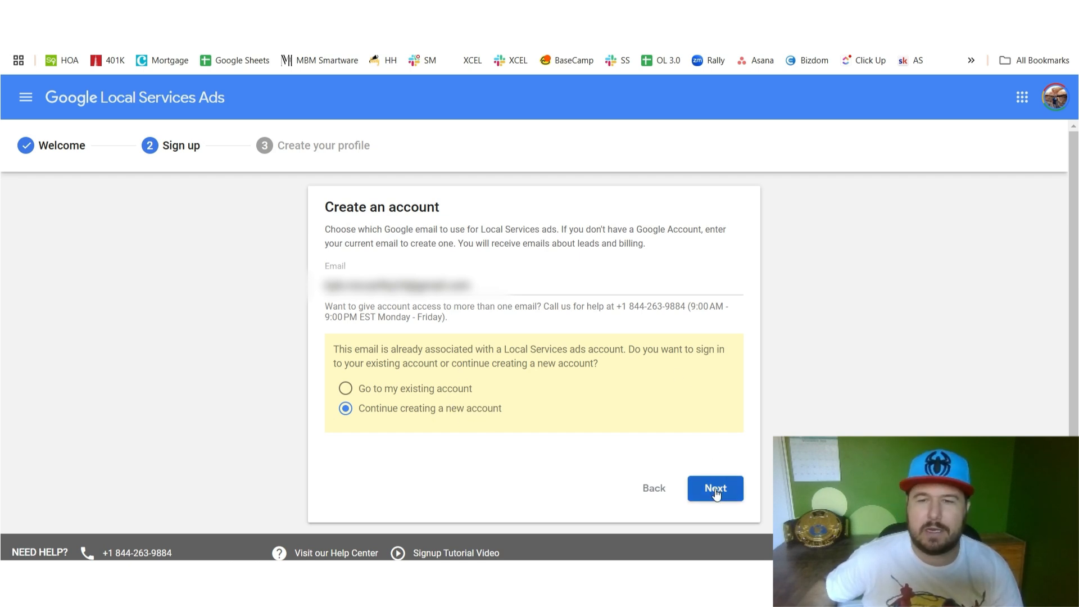
left_click(691, 488)
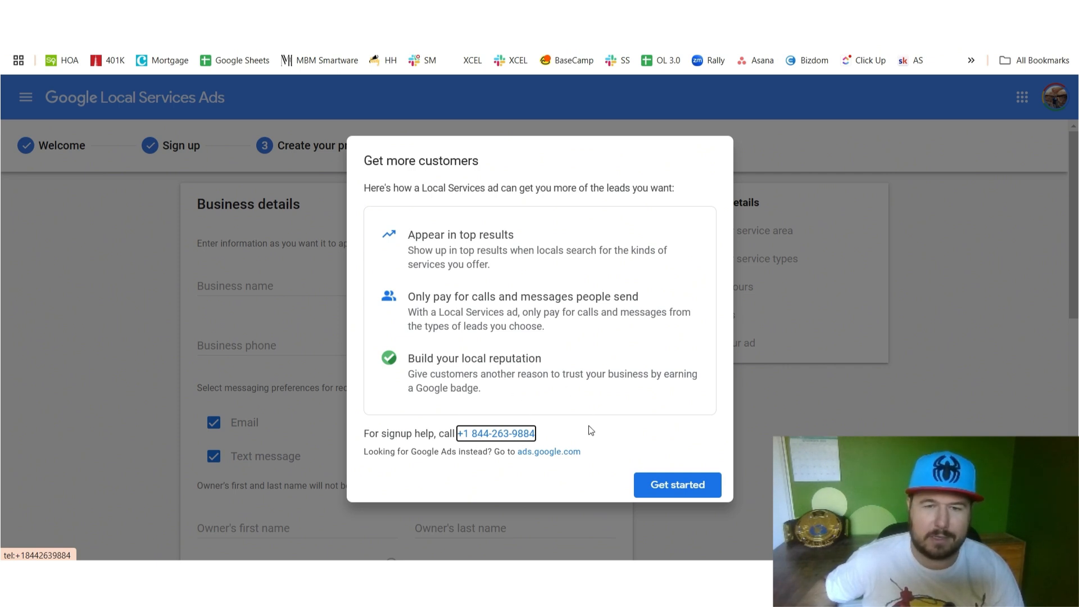
left_click(686, 489)
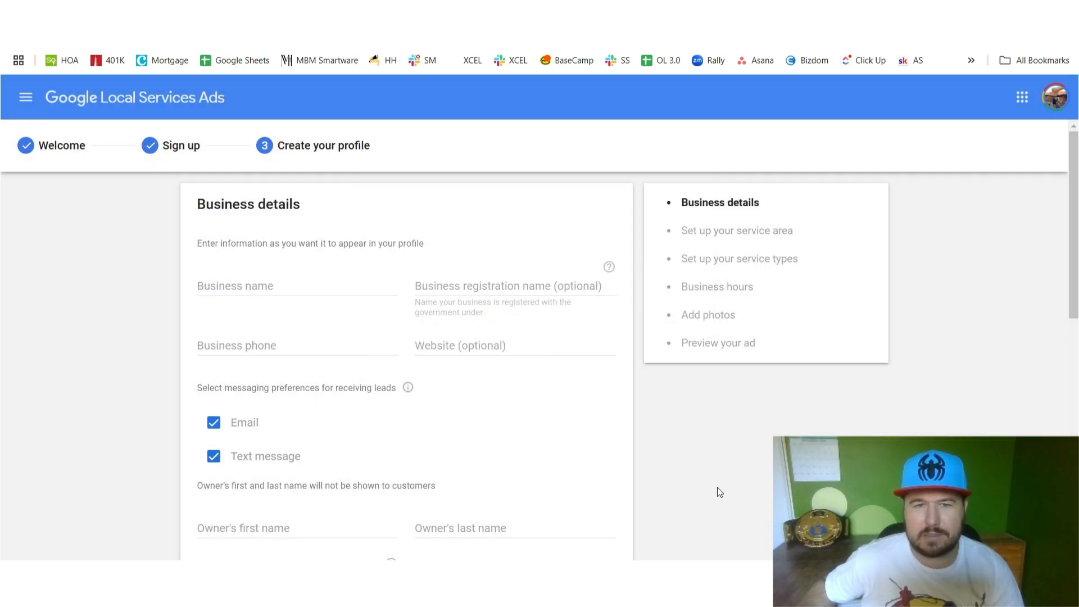
- Enter "Kyle's Awesome Roofing Business" as the business name
left_click(264, 290)
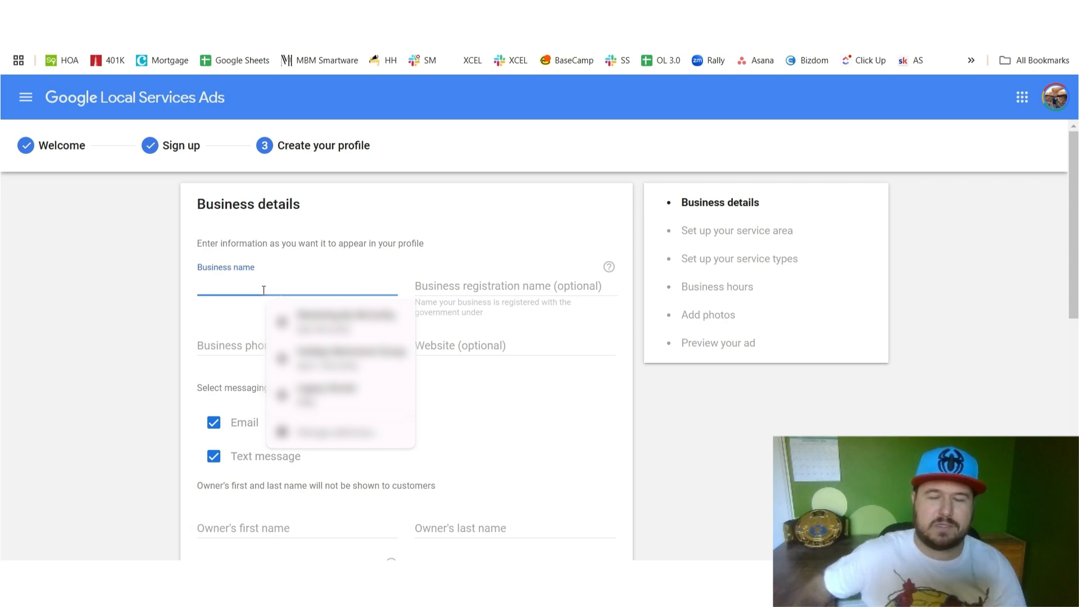
type("Kyle's A")
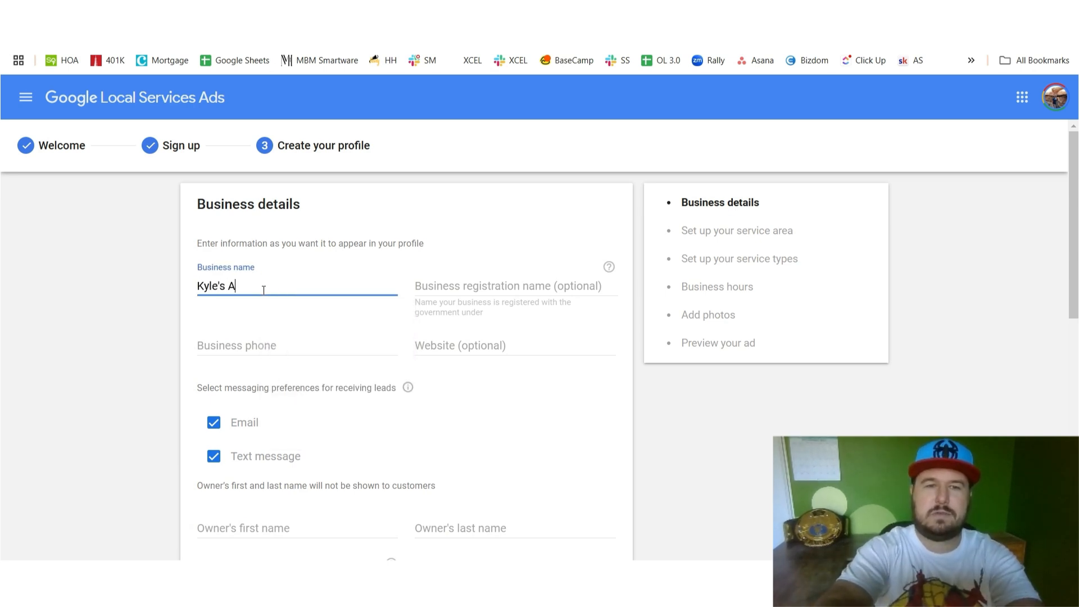
type("wesome Roof")
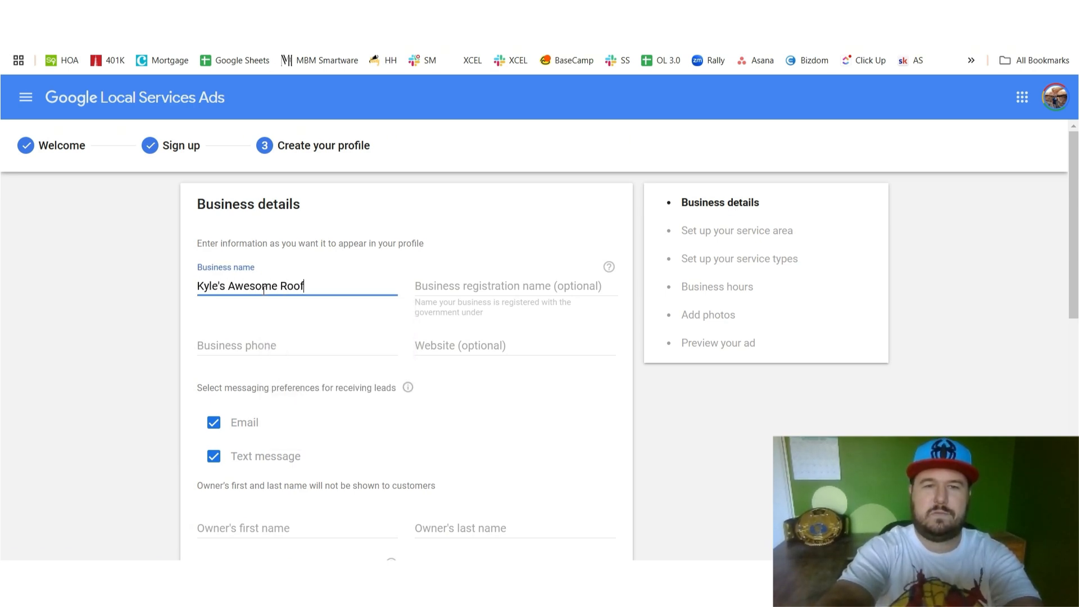
type("ing Business")
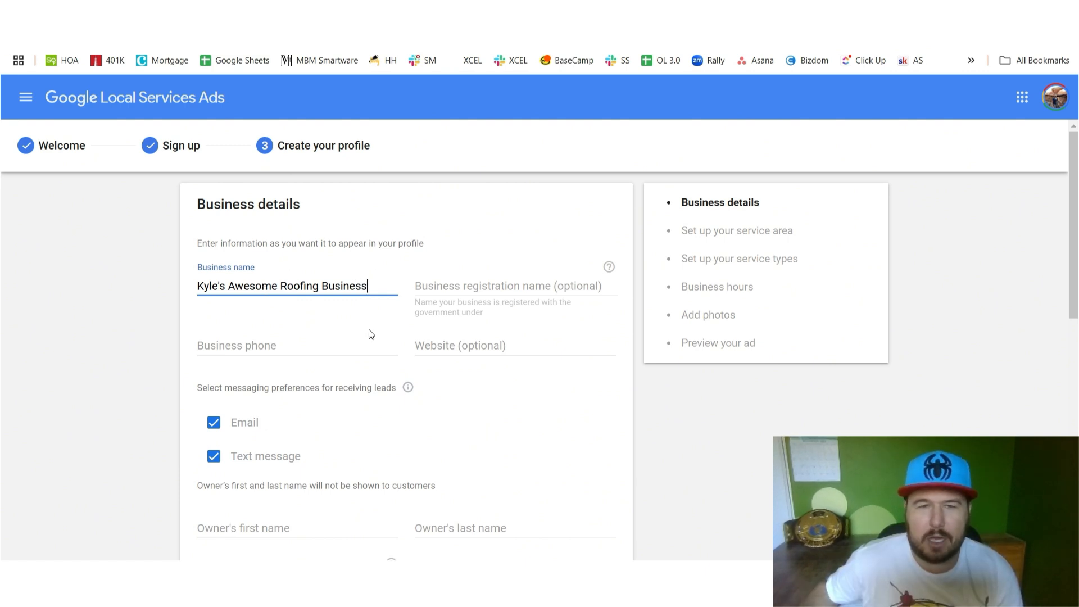
- Fill in the business phone, owner name and address from a saved autofill entry
left_click(306, 345)
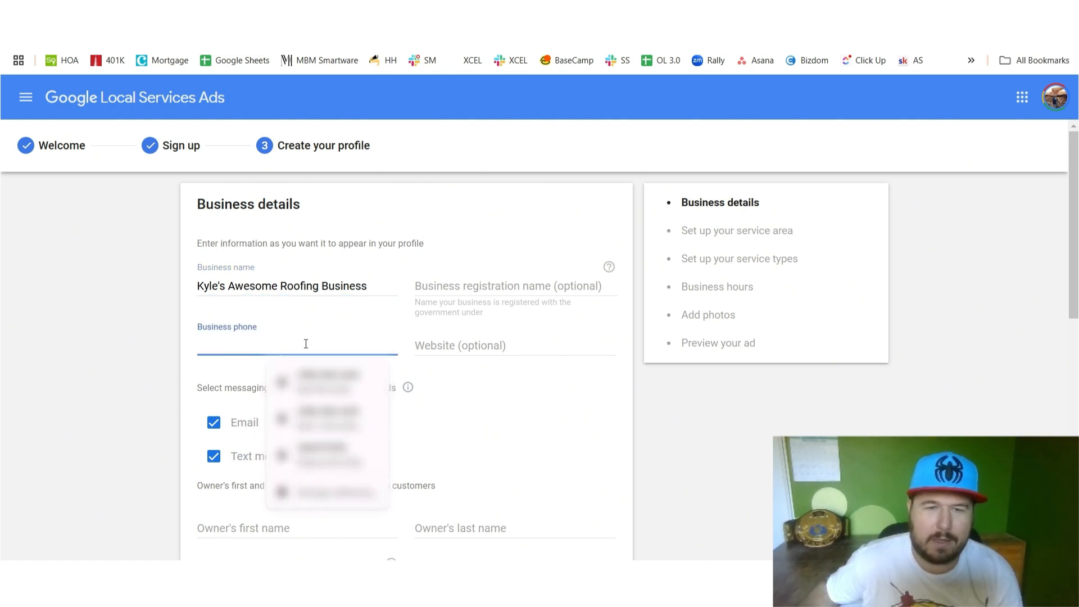
key("Down")
key("Return")
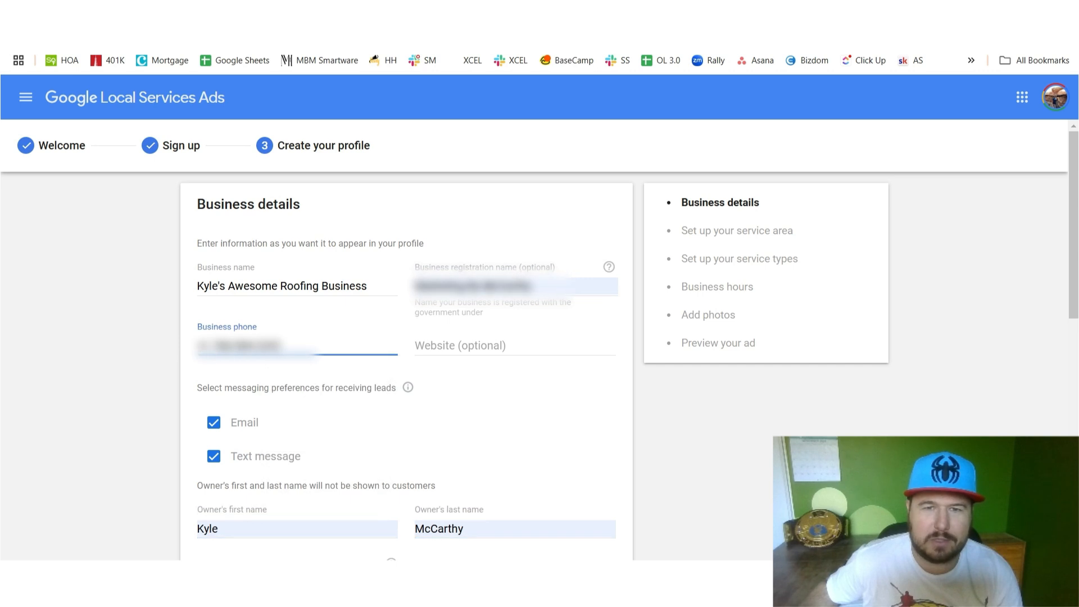
- Clear the autofilled business registration name so the optional field is empty
double_click(500, 286)
key("BackSpace")
key("BackSpace")
key("BackSpace")
key("BackSpace")
key("BackSpace")
key("BackSpace")
key("BackSpace")
key("BackSpace")
key("BackSpace")
key("BackSpace")
key("BackSpace")
key("BackSpace")
key("BackSpace")
key("BackSpace")
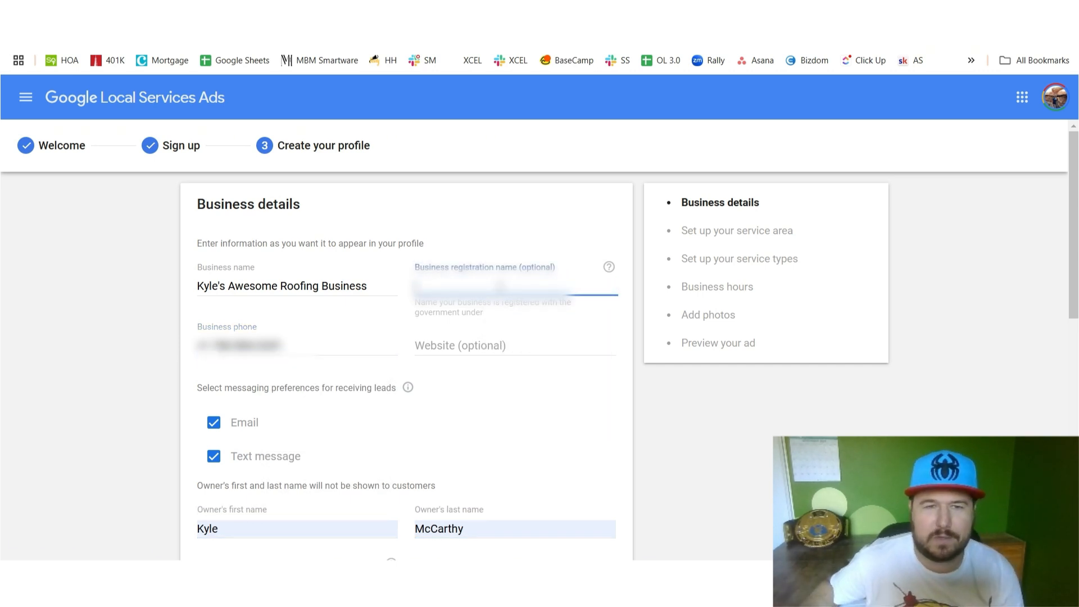
left_click(504, 368)
- Turn off email in the messaging preferences for receiving leads, keeping text message
scroll(204, 326, "down", 1)
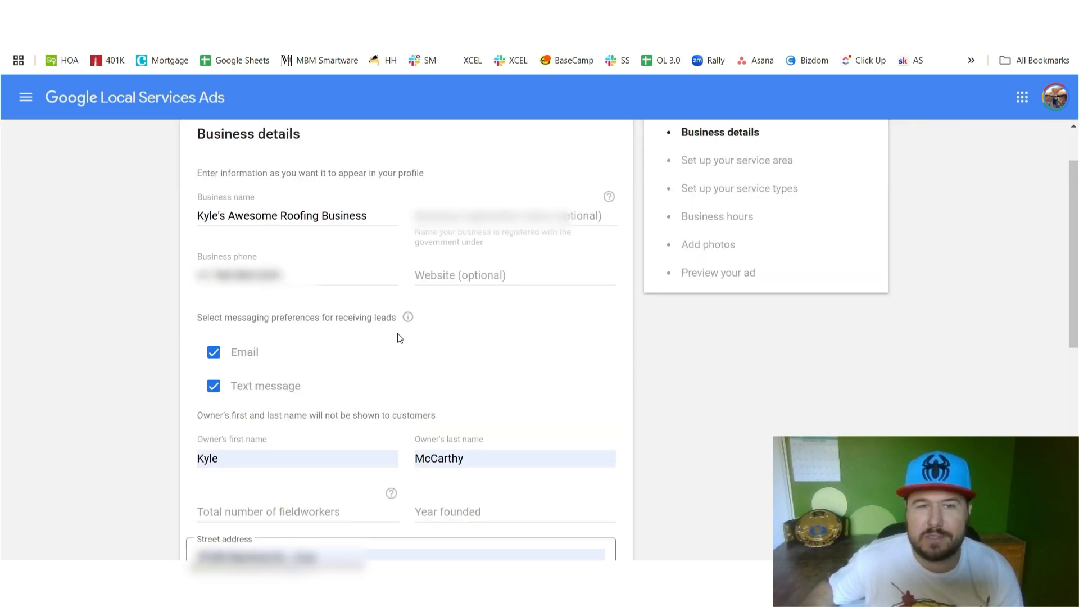
left_click(215, 354)
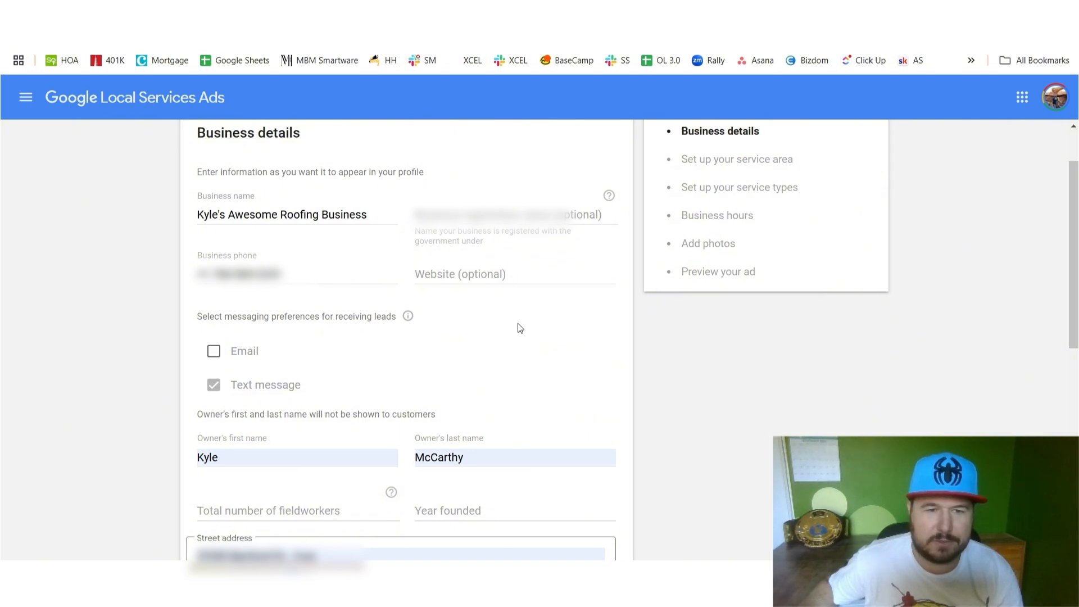
- Set the state in the business address to California
scroll(518, 323, "down", 3)
scroll(579, 247, "down", 1)
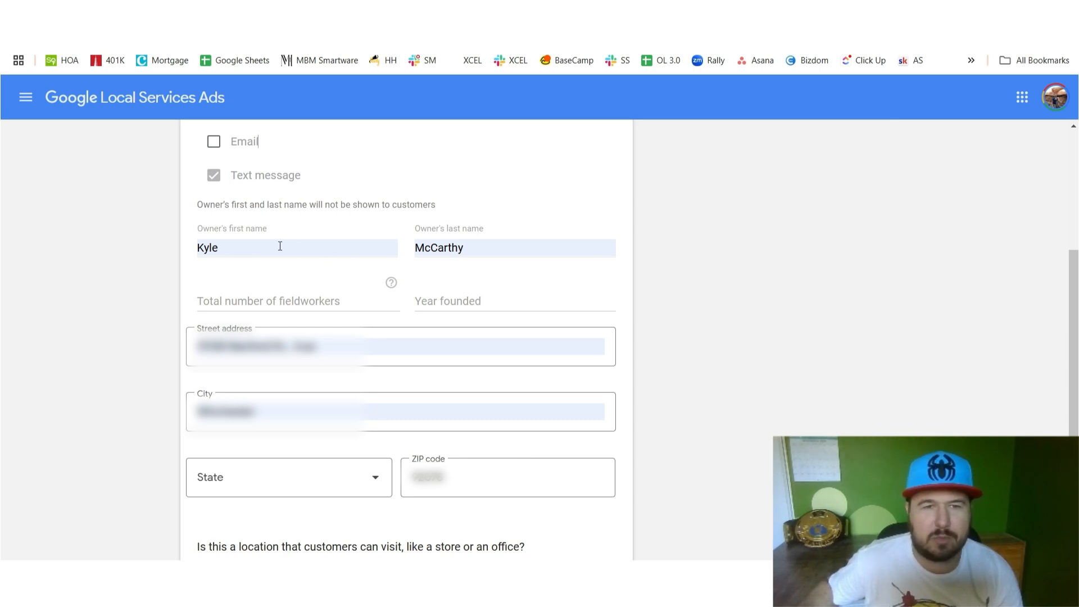
scroll(457, 243, "down", 1)
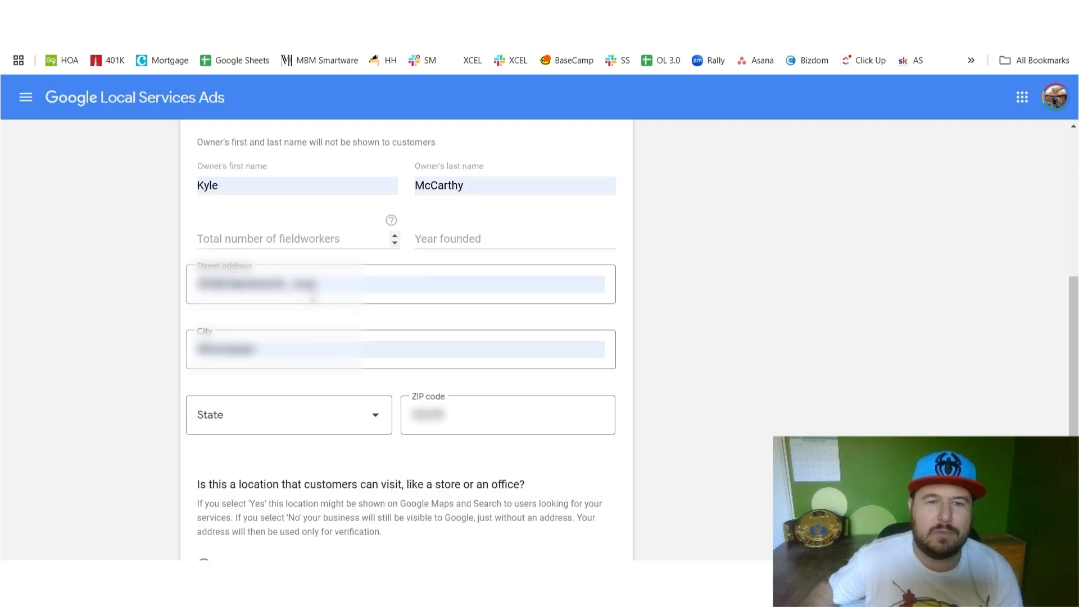
left_click(323, 289)
scroll(355, 275, "up", 1)
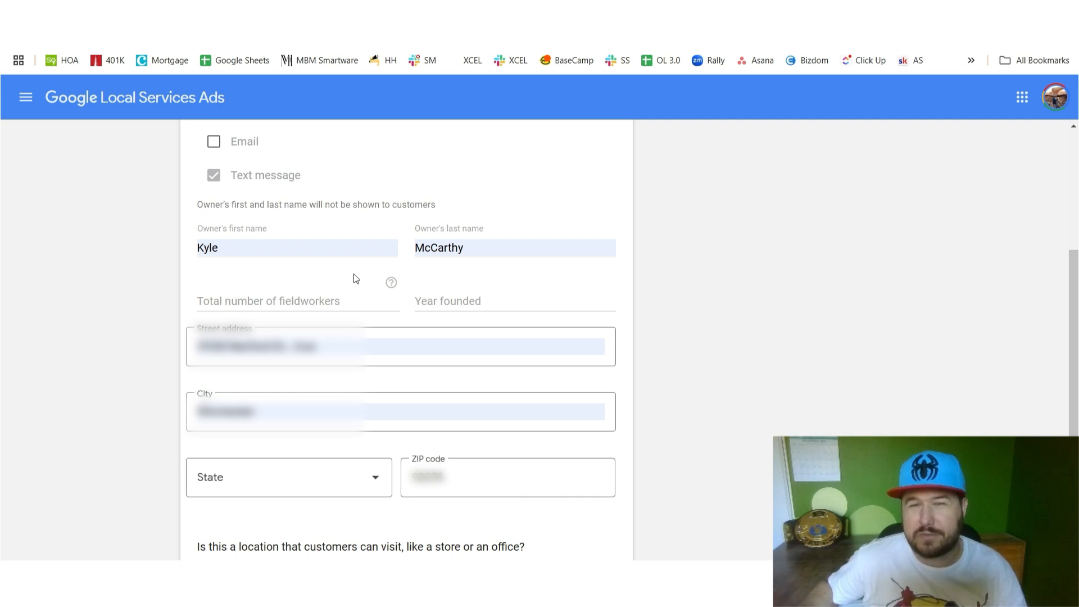
scroll(337, 315, "down", 1)
left_click(287, 414)
left_click(236, 250)
- Mark the business address as a location customers can visit and submit the business details
scroll(480, 300, "down", 2)
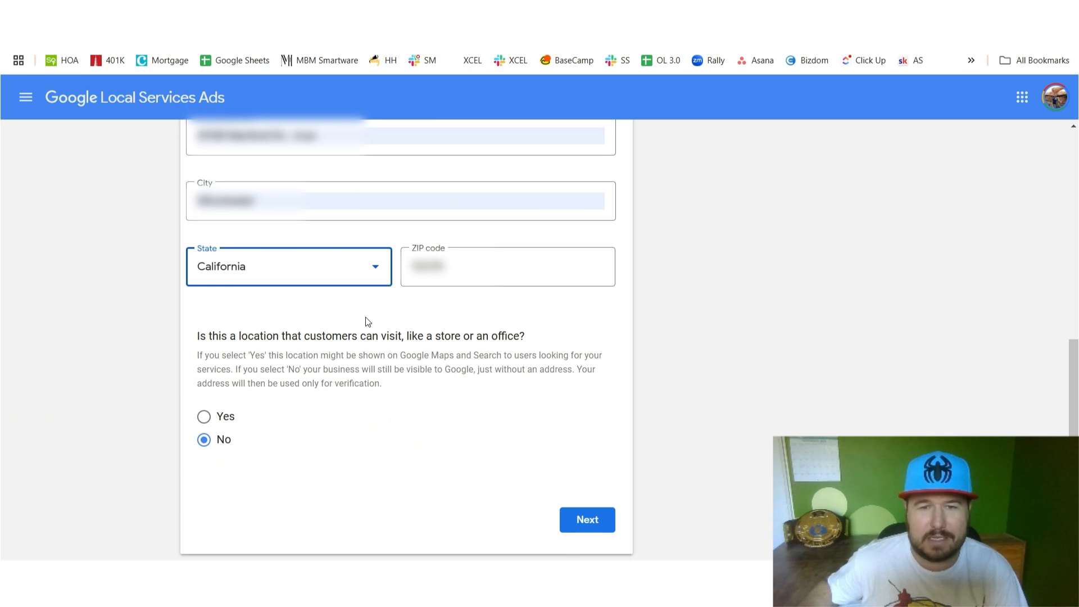
left_click(205, 417)
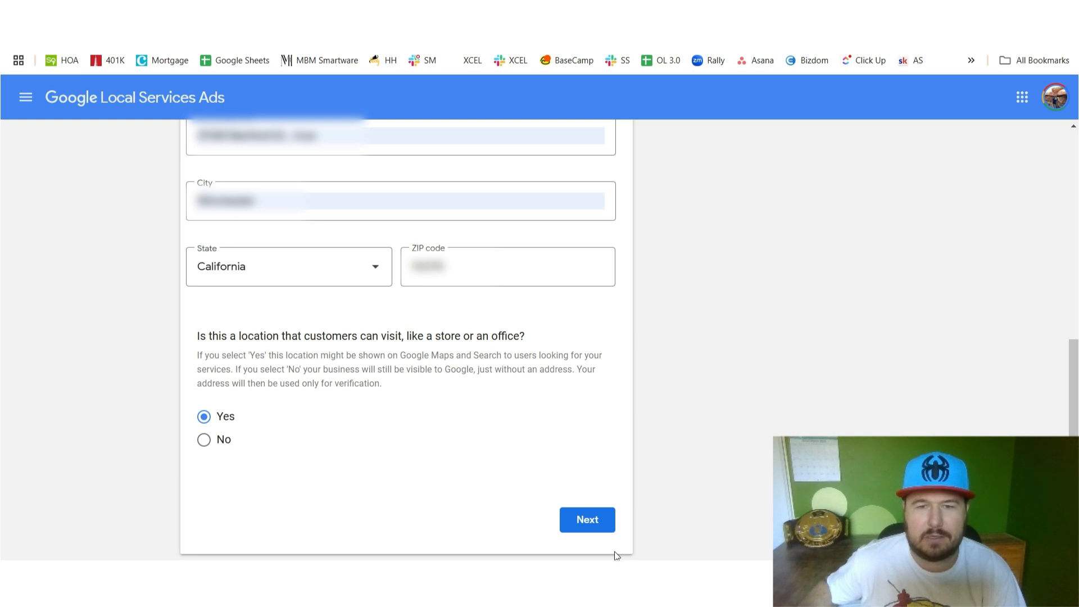
left_click(583, 518)
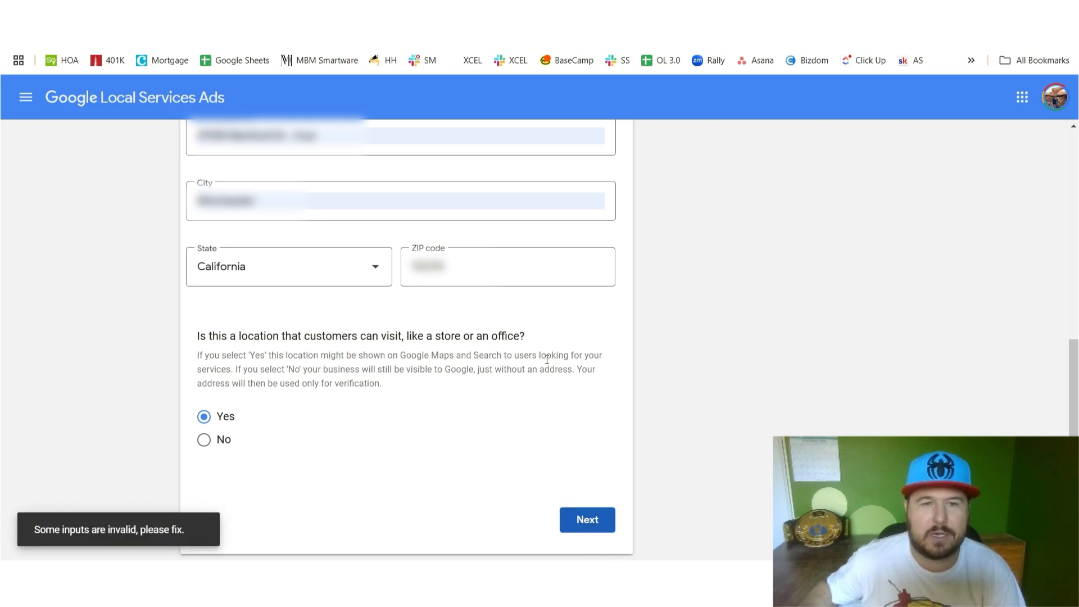
- Set the year founded to 2000 and the total number of fieldworkers to 0
scroll(523, 312, "up", 3)
left_click(487, 230)
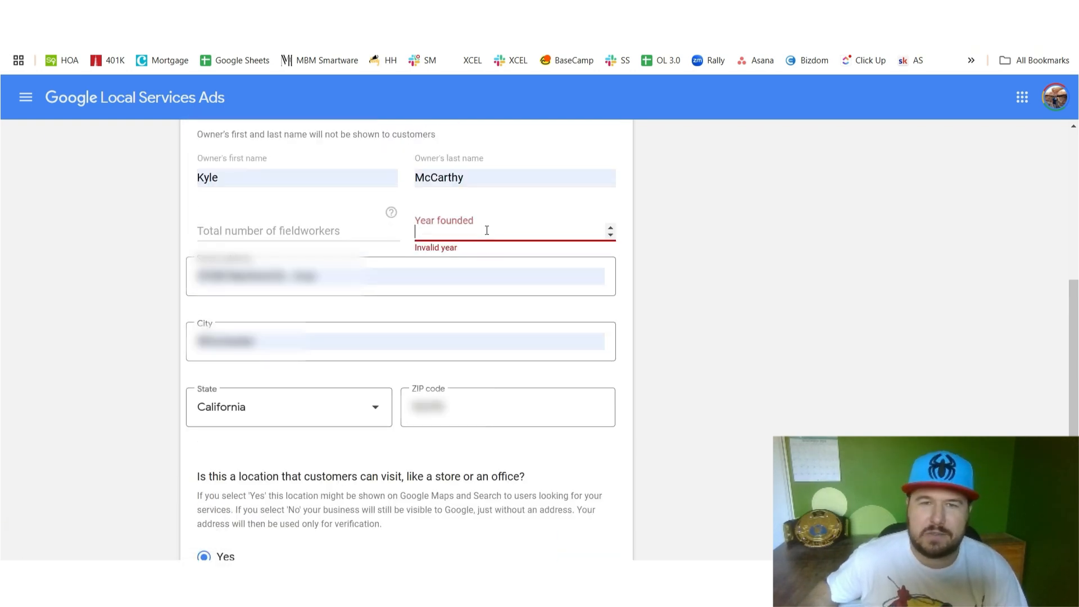
type("2")
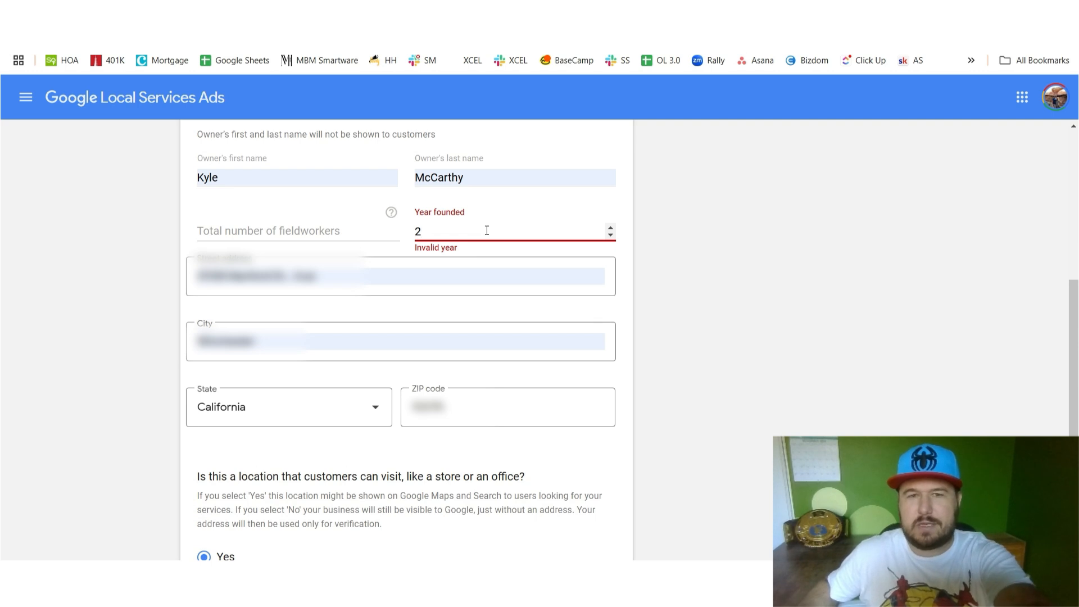
type("000")
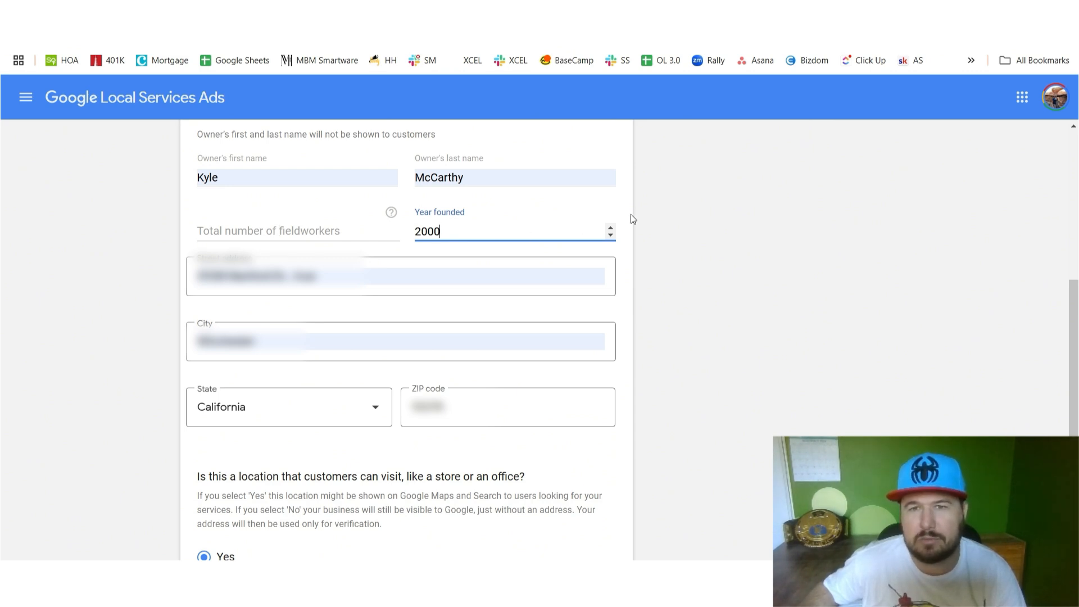
left_click(331, 226)
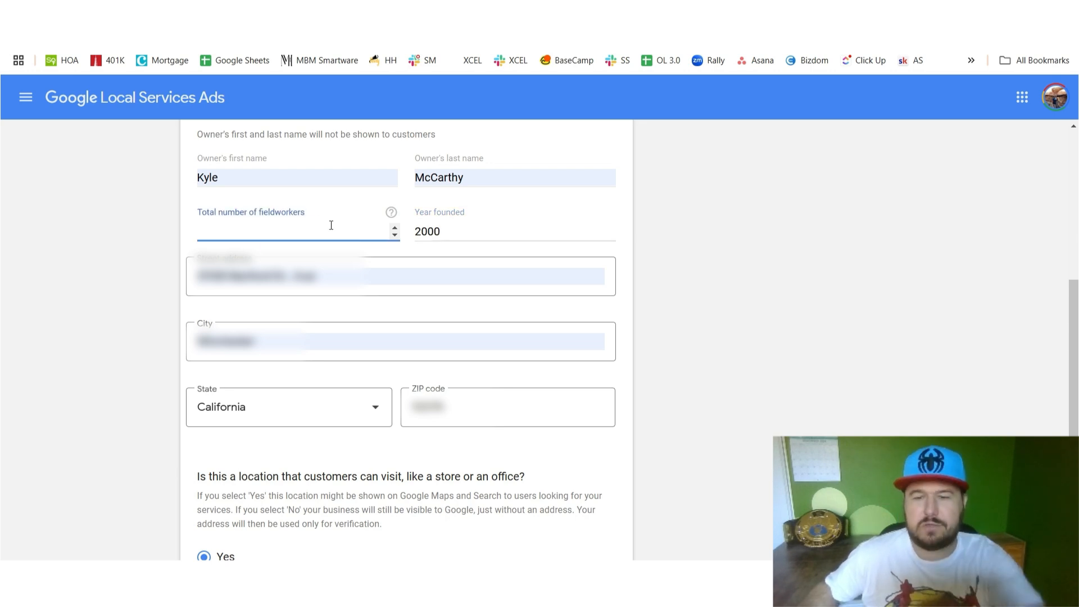
type("0")
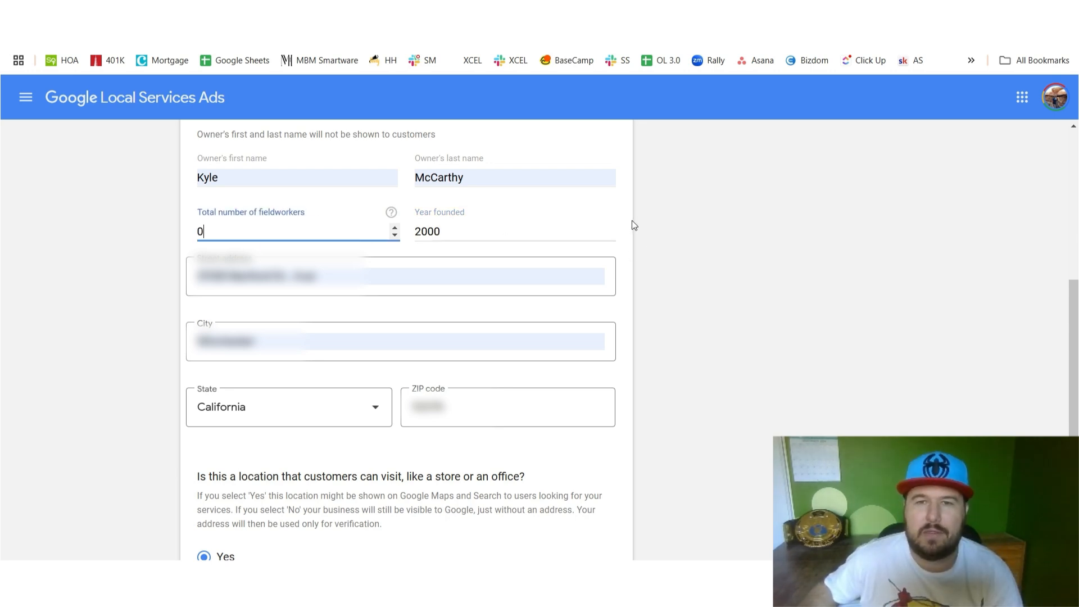
- Submit the completed business details and continue to the service area setup
scroll(632, 230, "down", 4)
left_click(599, 453)
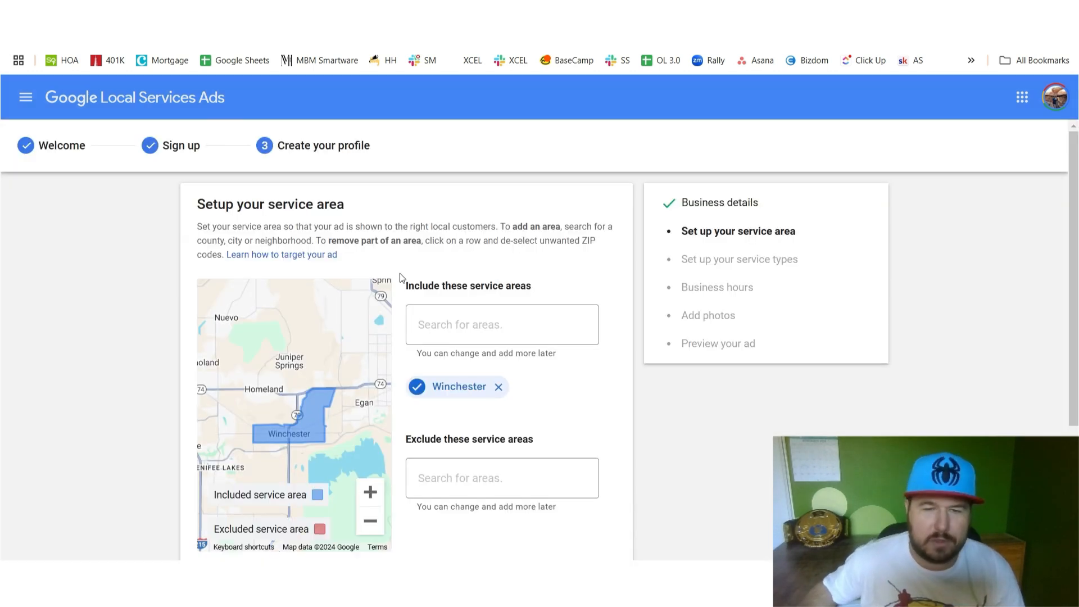
- Replace Winchester with Escondido, CA in the included service areas
left_click(498, 388)
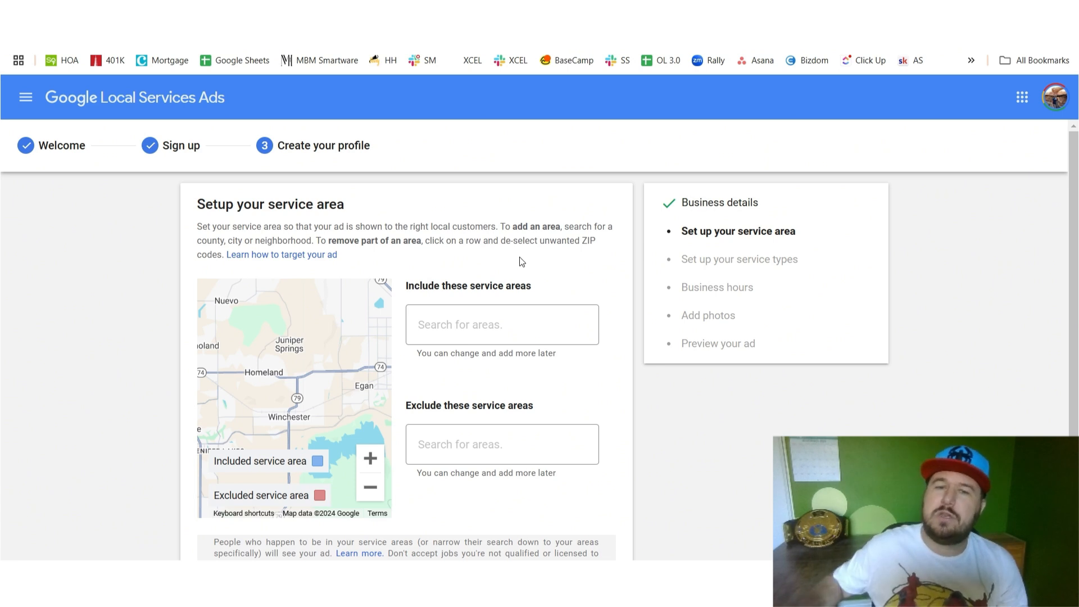
left_click(484, 337)
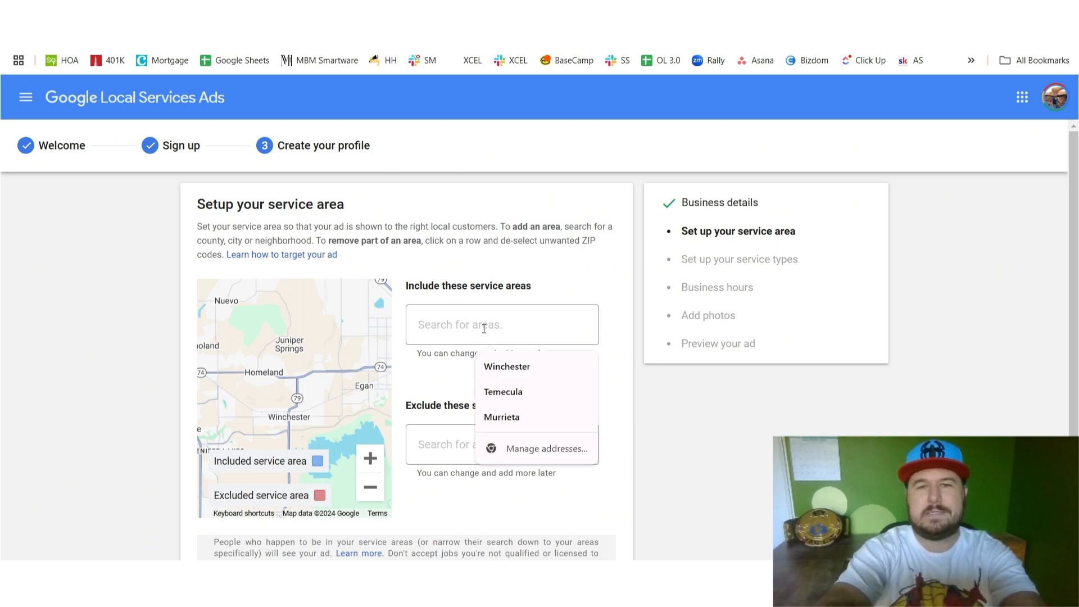
type("Escondido")
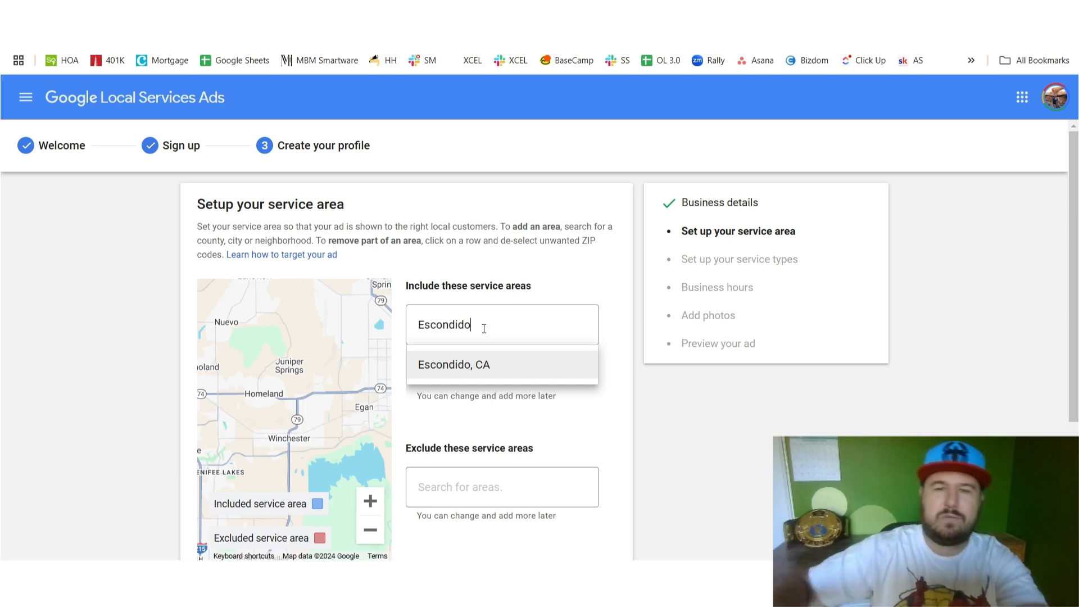
key("Return")
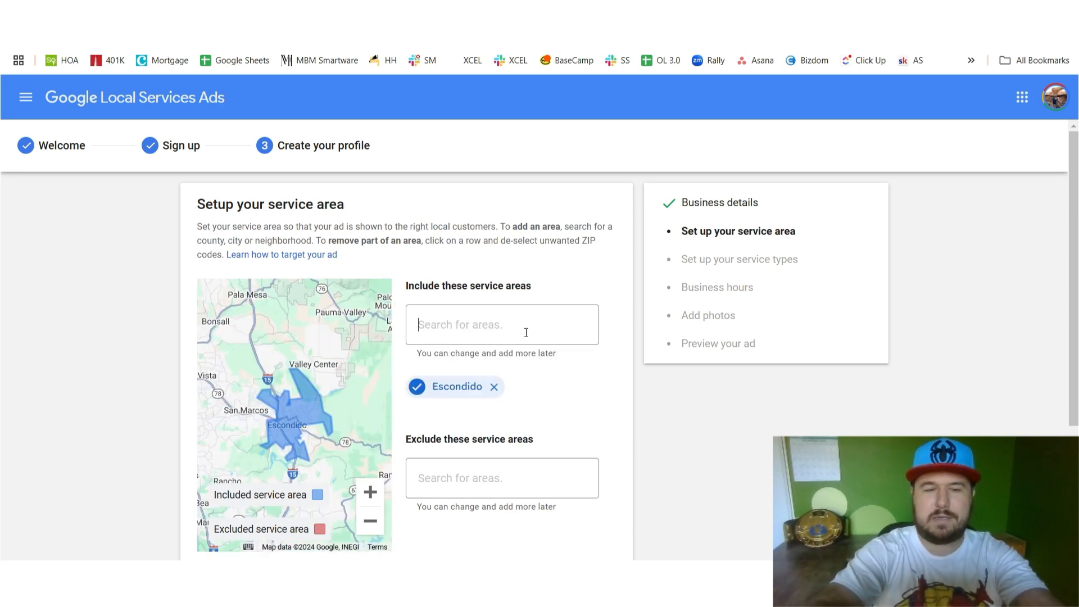
- Try adding ZIP code 92026 to the included service areas, and remove that duplicate entry again
type("92026")
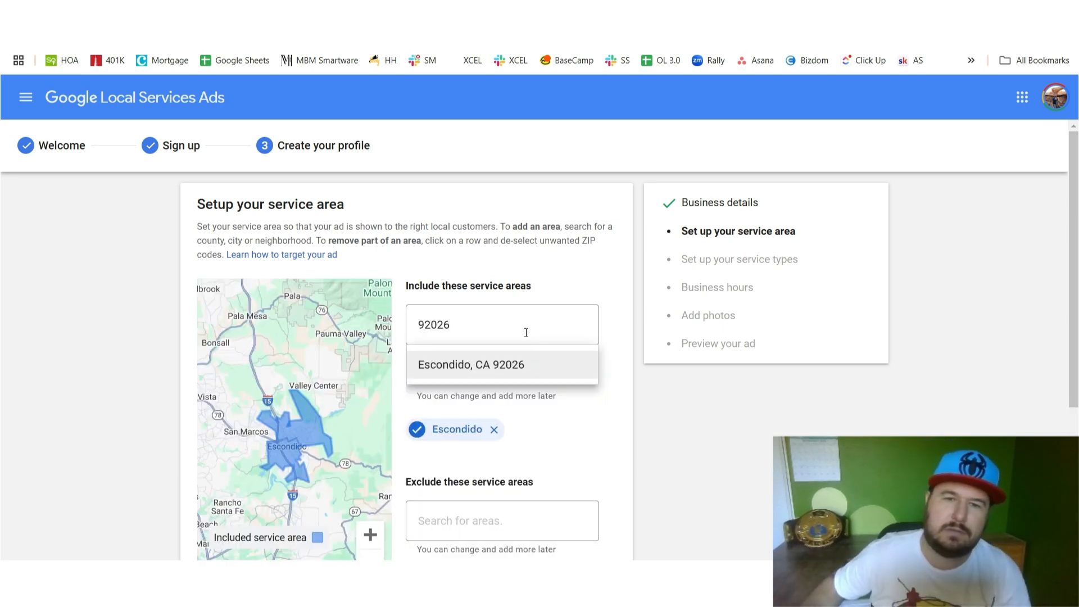
left_click(534, 365)
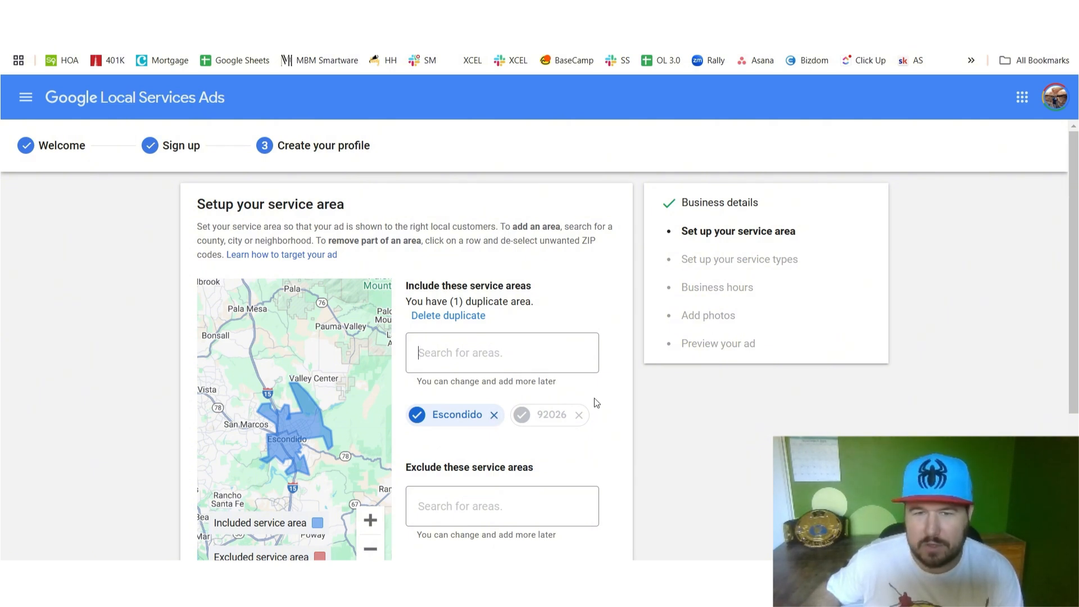
left_click(486, 509)
left_click(439, 447)
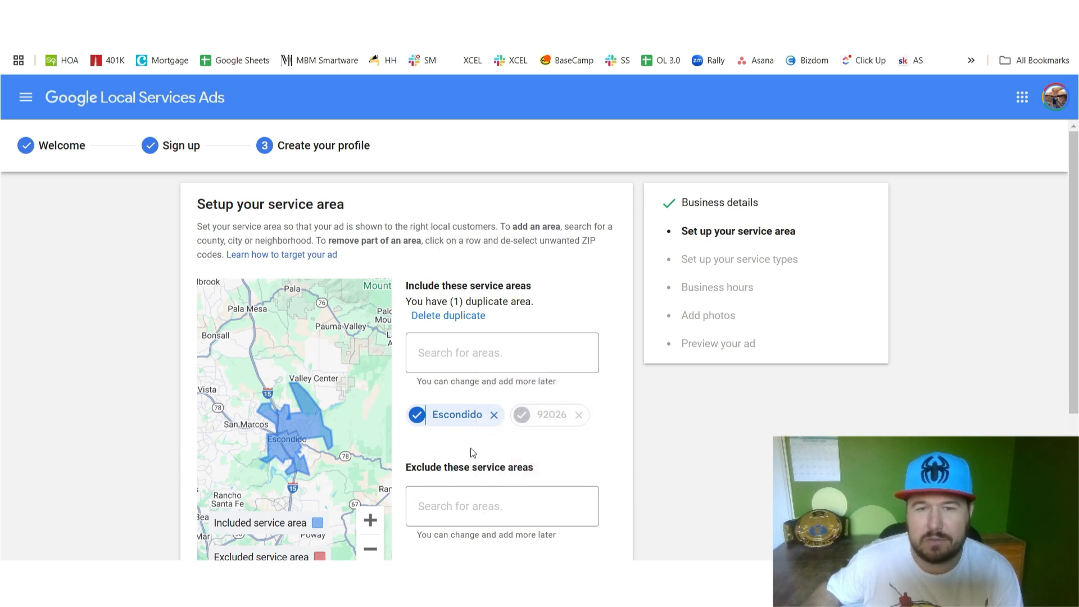
left_click(579, 416)
- Exclude ZIP code 92026 from the service areas
left_click(501, 489)
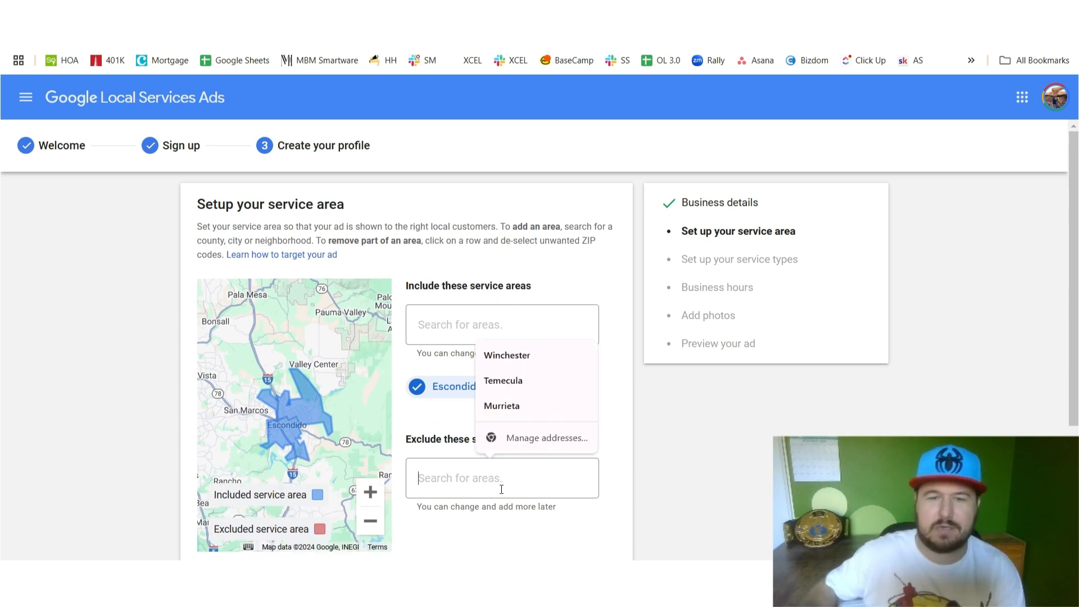
type("92026")
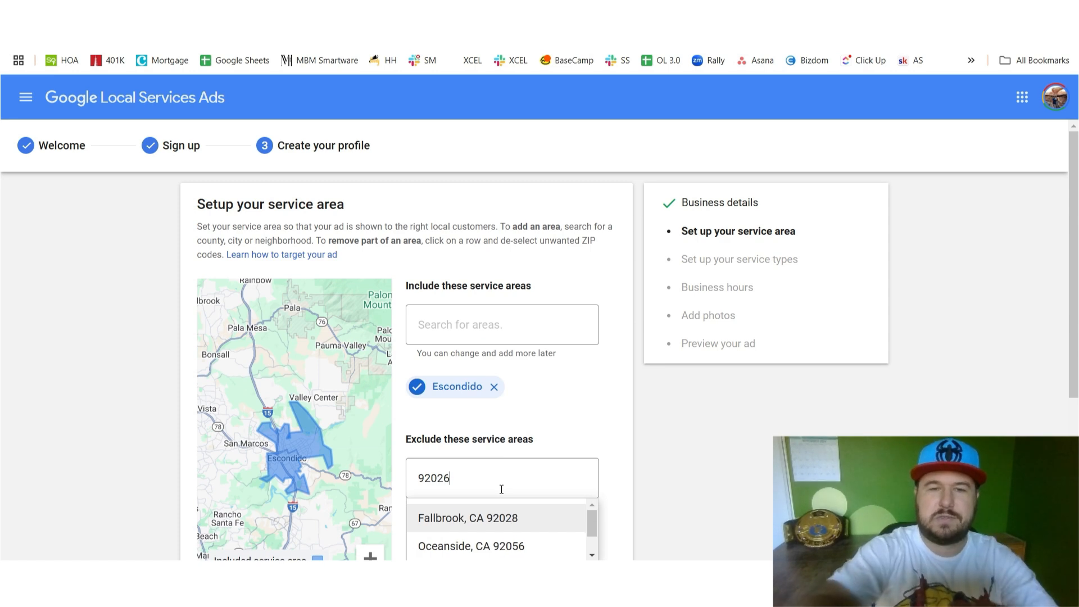
left_click(506, 515)
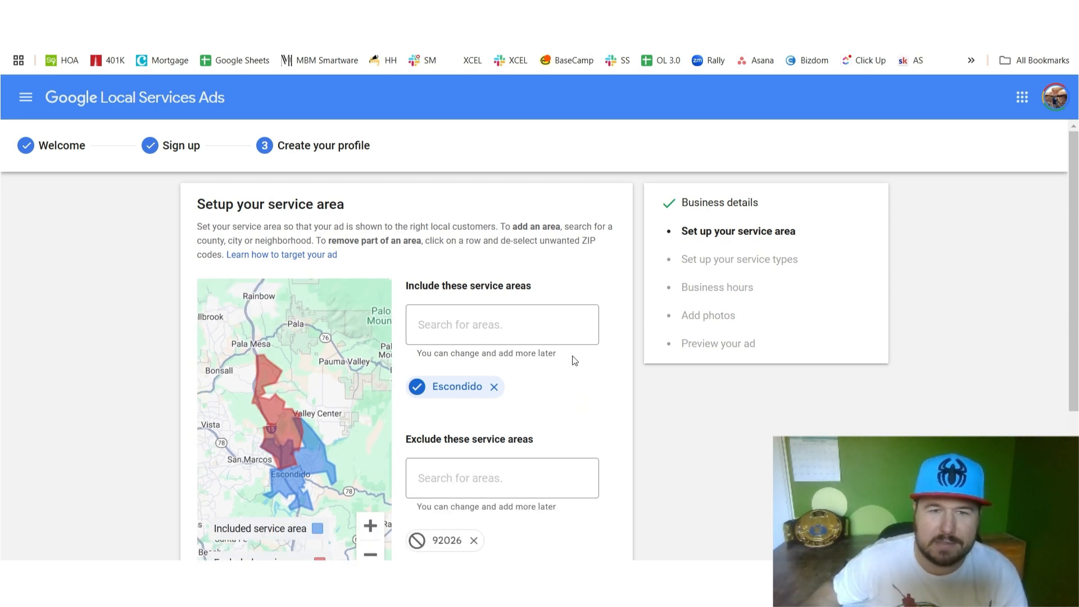
- Add Vista, CA to the included service areas and check its coverage on the map
scroll(572, 355, "down", 1)
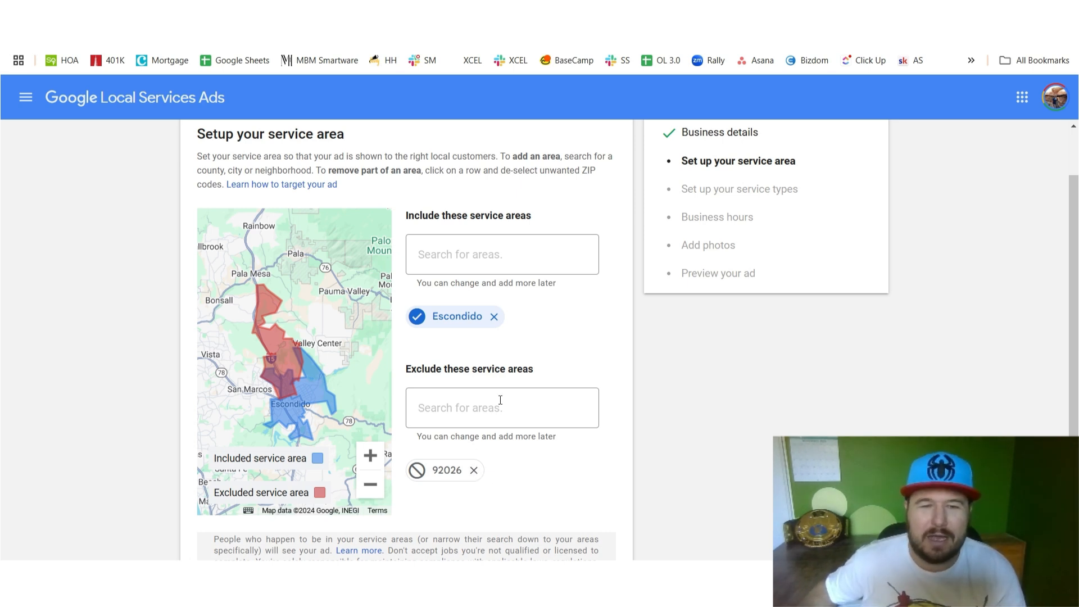
scroll(519, 387, "down", 2)
scroll(495, 324, "up", 2)
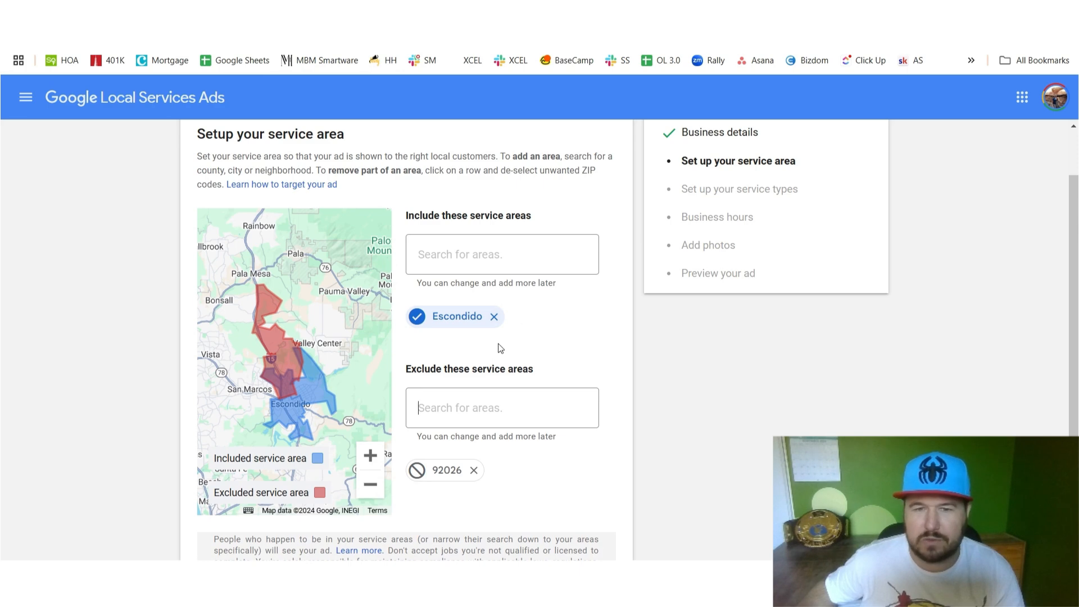
scroll(581, 298, "down", 4)
scroll(590, 329, "up", 4)
left_click(513, 254)
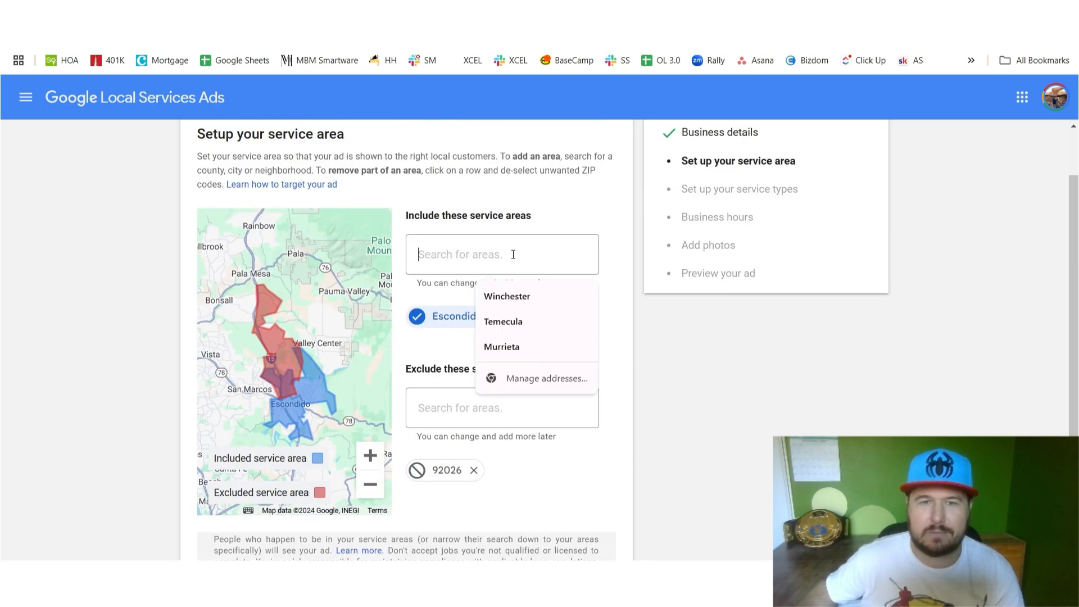
type("Vista")
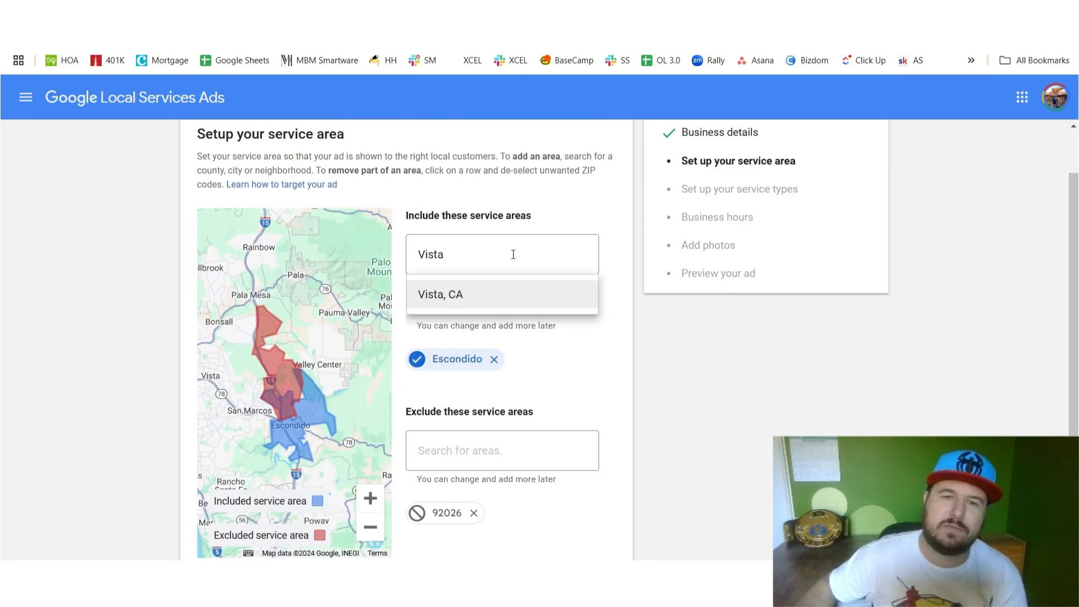
left_click(527, 293)
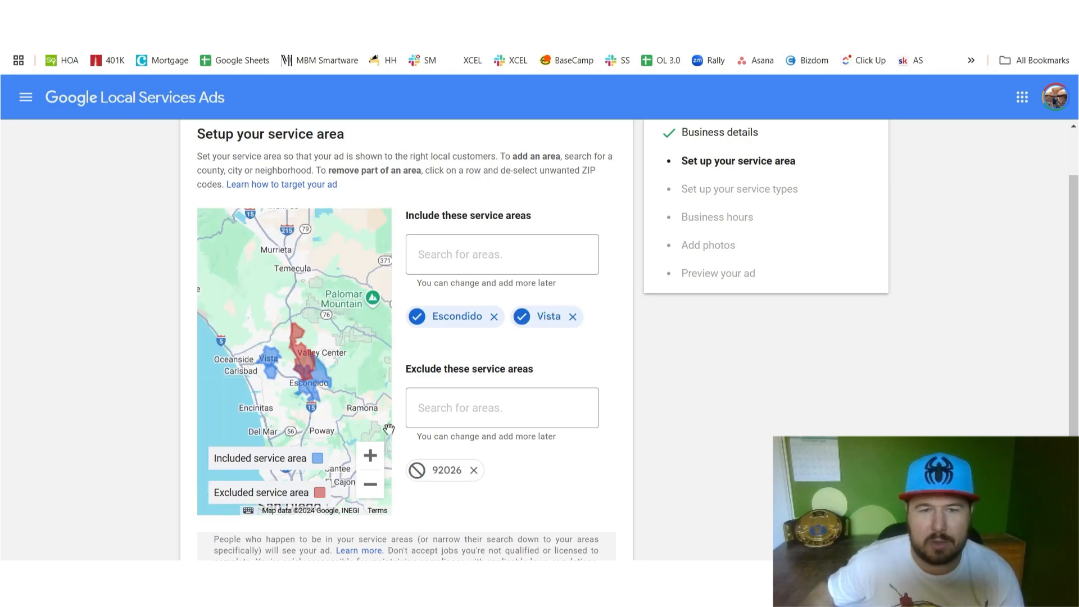
left_click(371, 456)
left_click(370, 484)
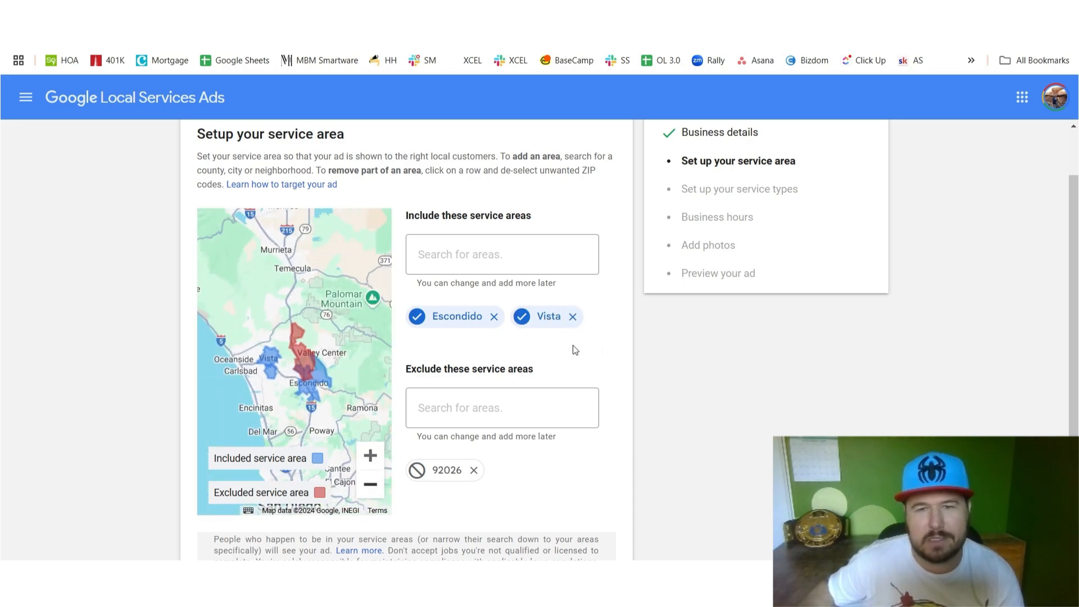
- Submit the service area settings and continue to the service types
scroll(629, 337, "down", 1)
scroll(629, 337, "down", 3)
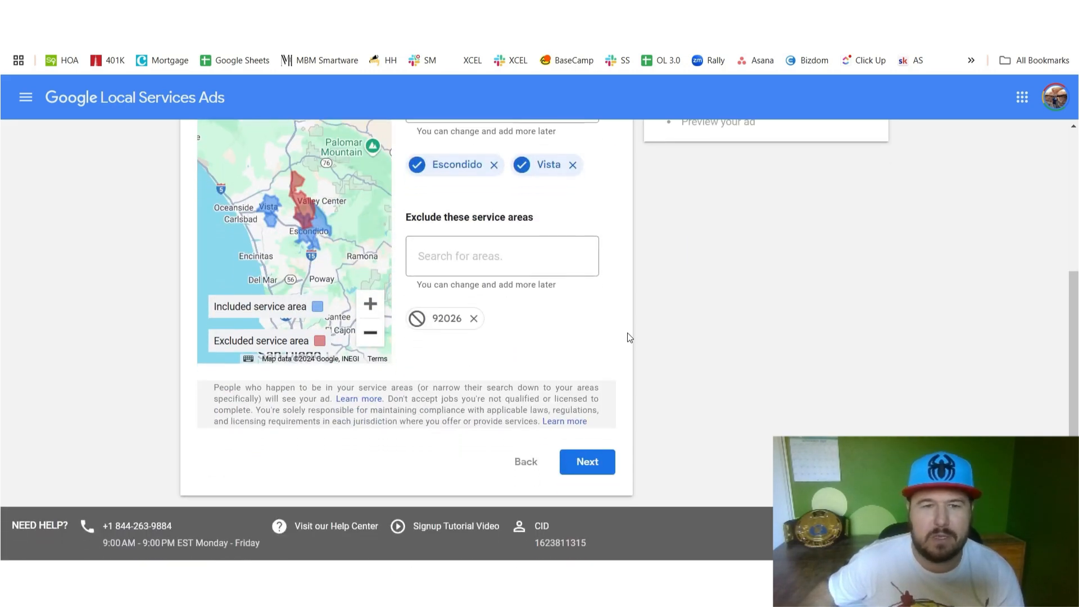
left_click(594, 471)
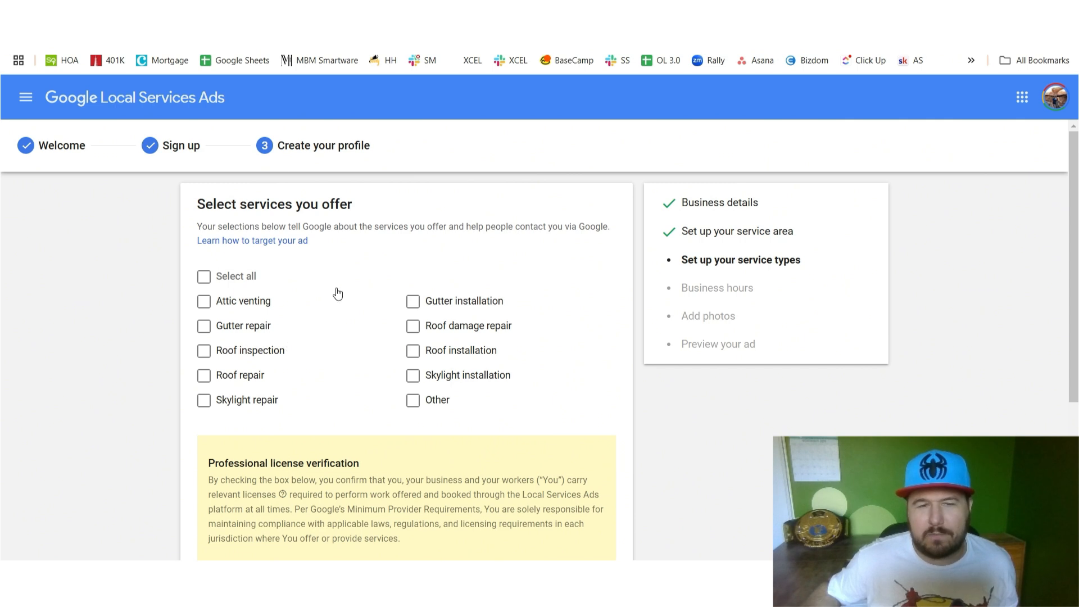
- Select Roof inspection, Roof repair, Roof installation and Roof damage repair as the services offered
left_click(205, 354)
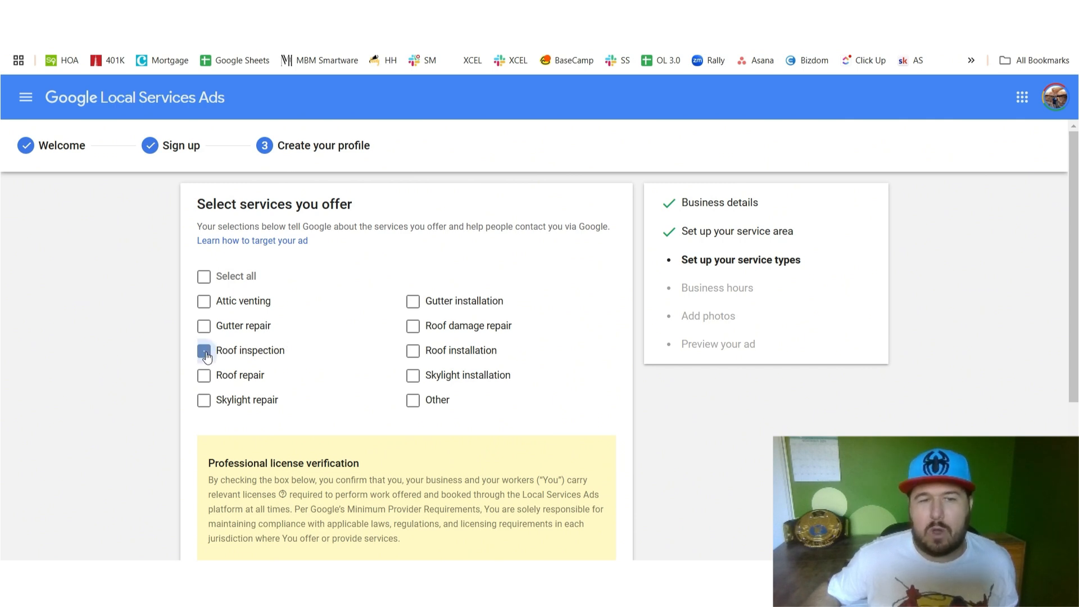
left_click(205, 378)
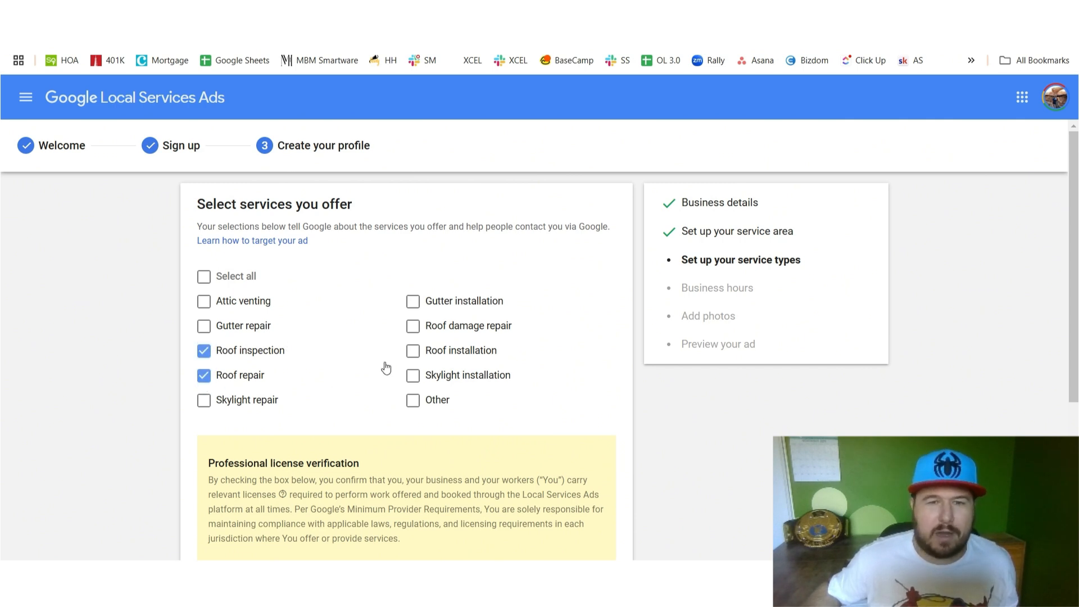
left_click(413, 350)
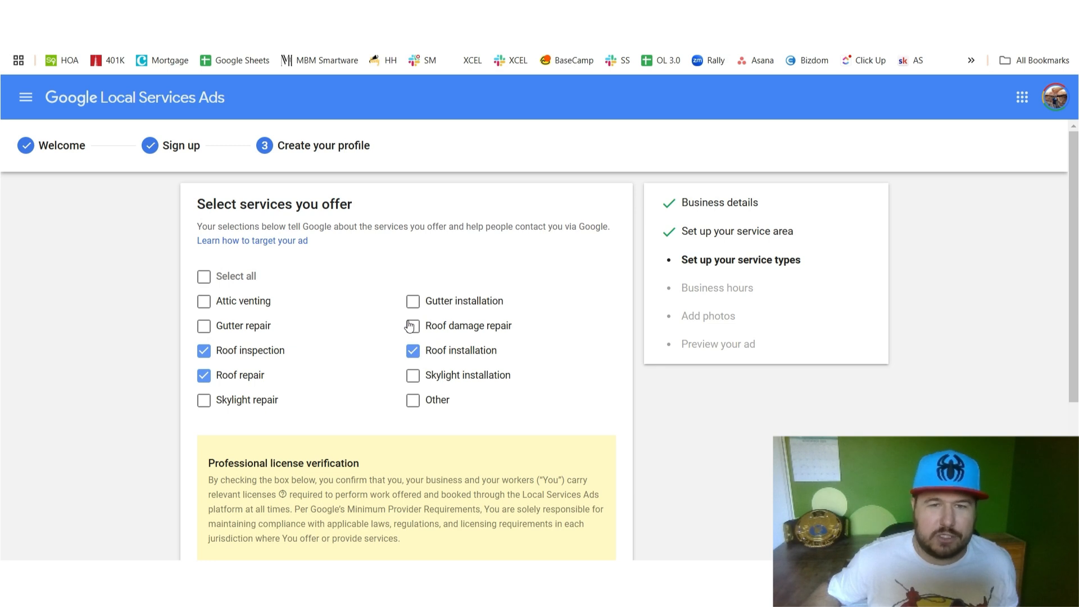
left_click(411, 326)
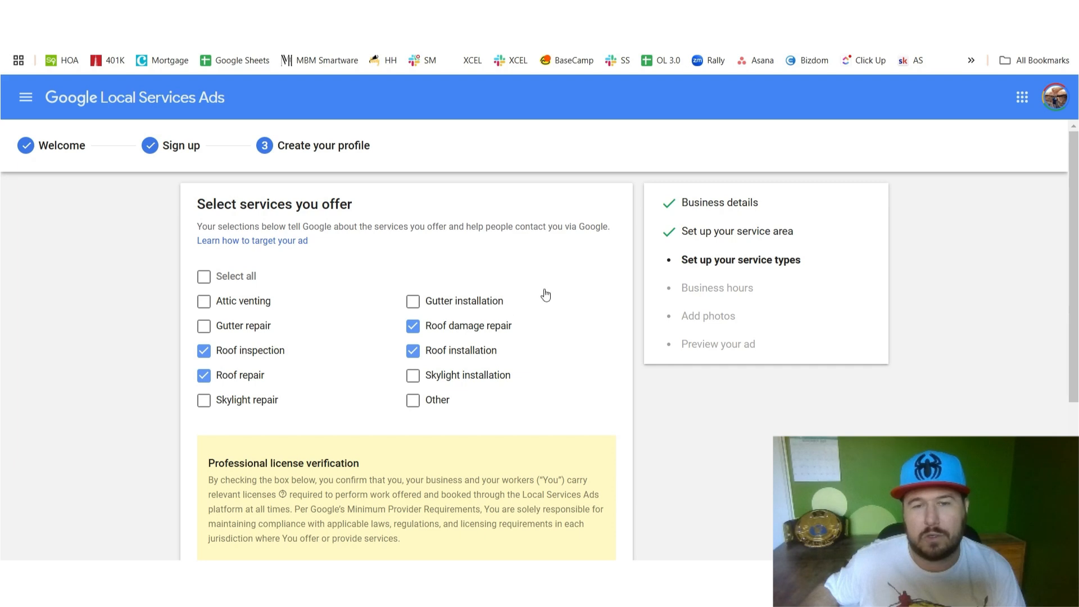
- Agree to the professional license verification and continue to the business hours
scroll(546, 294, "down", 3)
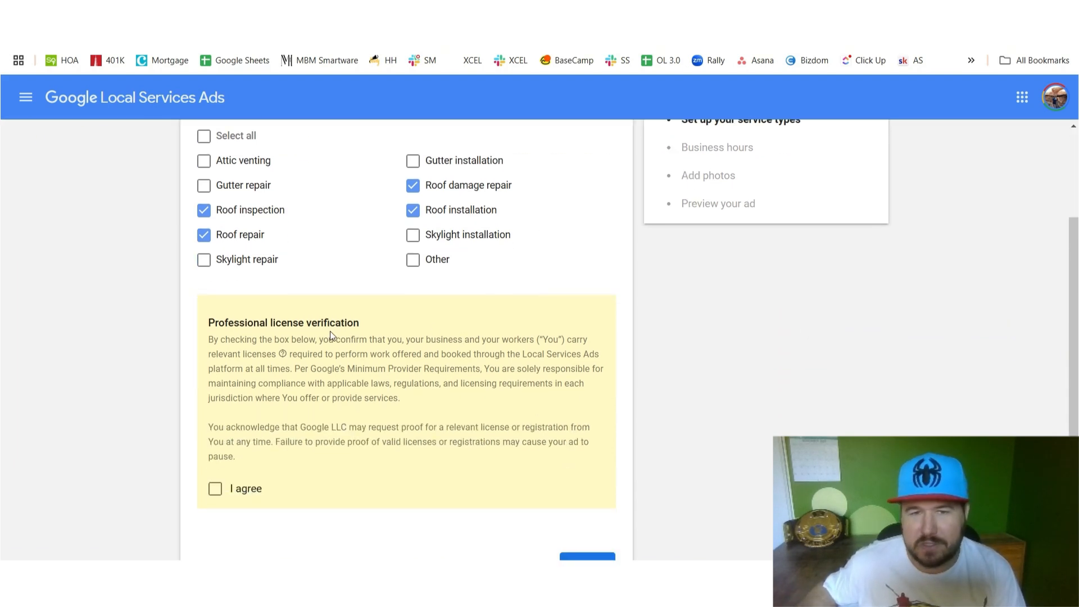
left_click(215, 489)
scroll(618, 389, "down", 2)
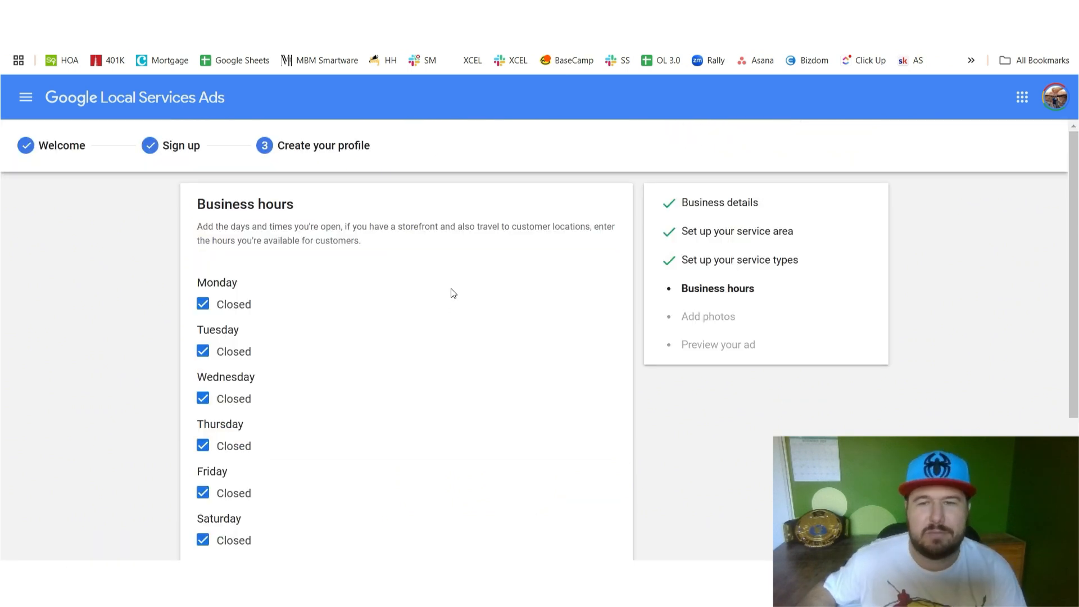
- Mark Monday through Friday as open in the business hours, leaving Saturday and Sunday closed
scroll(453, 292, "down", 1)
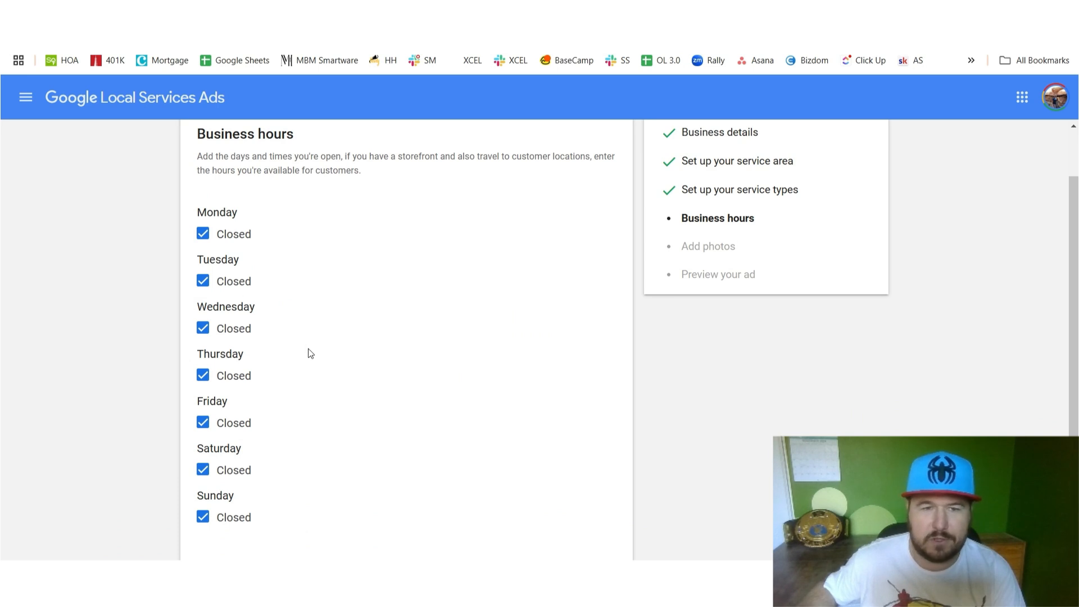
left_click(203, 233)
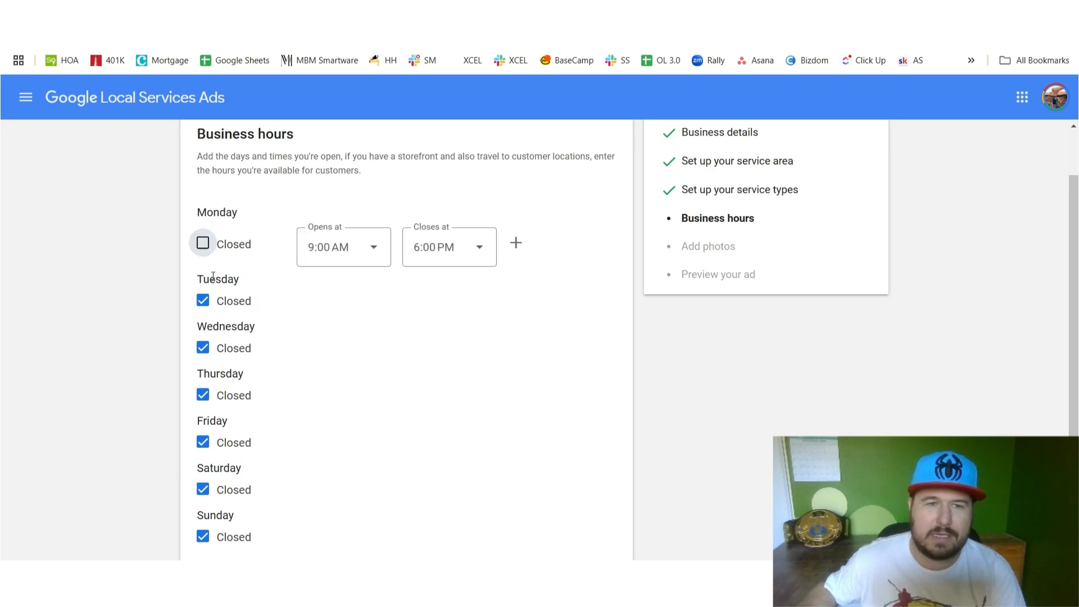
left_click(202, 303)
left_click(202, 368)
left_click(202, 432)
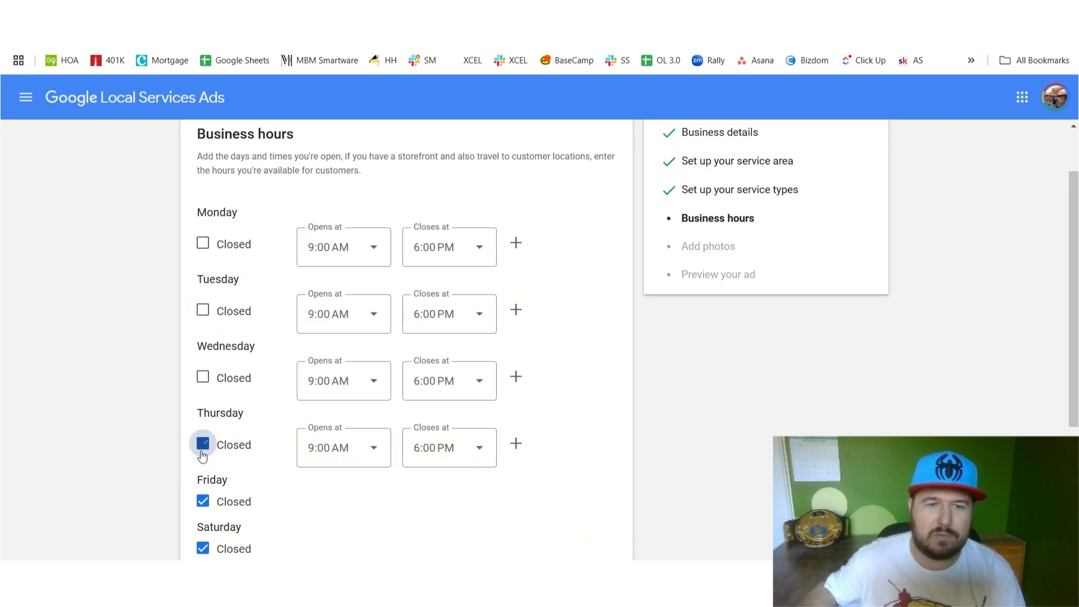
left_click(203, 501)
- Set Monday's closing time to 7:00 PM
scroll(474, 201, "down", 1)
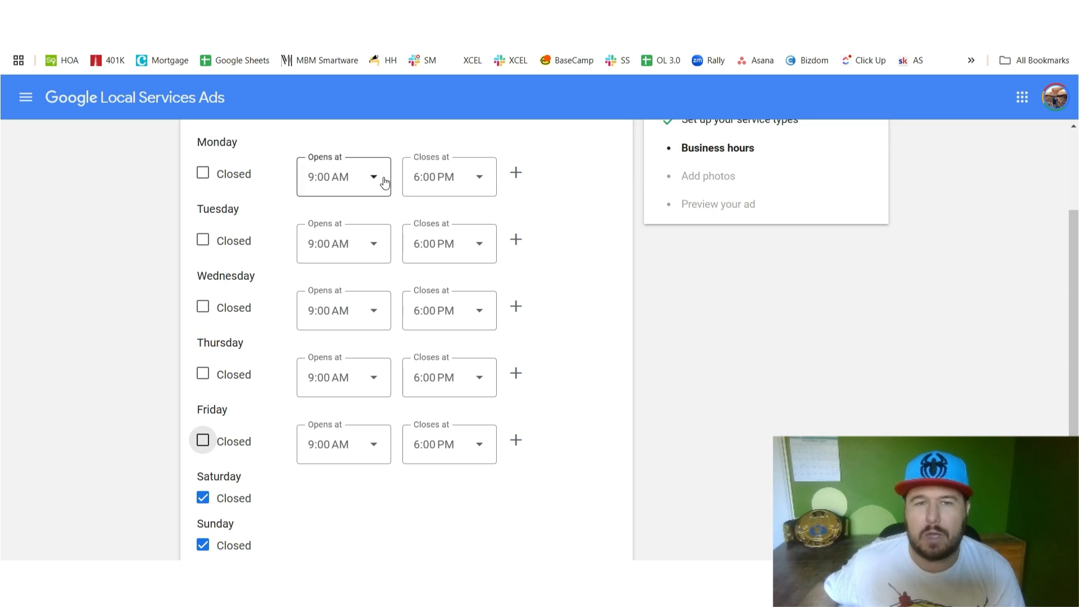
left_click(471, 190)
left_click(441, 508)
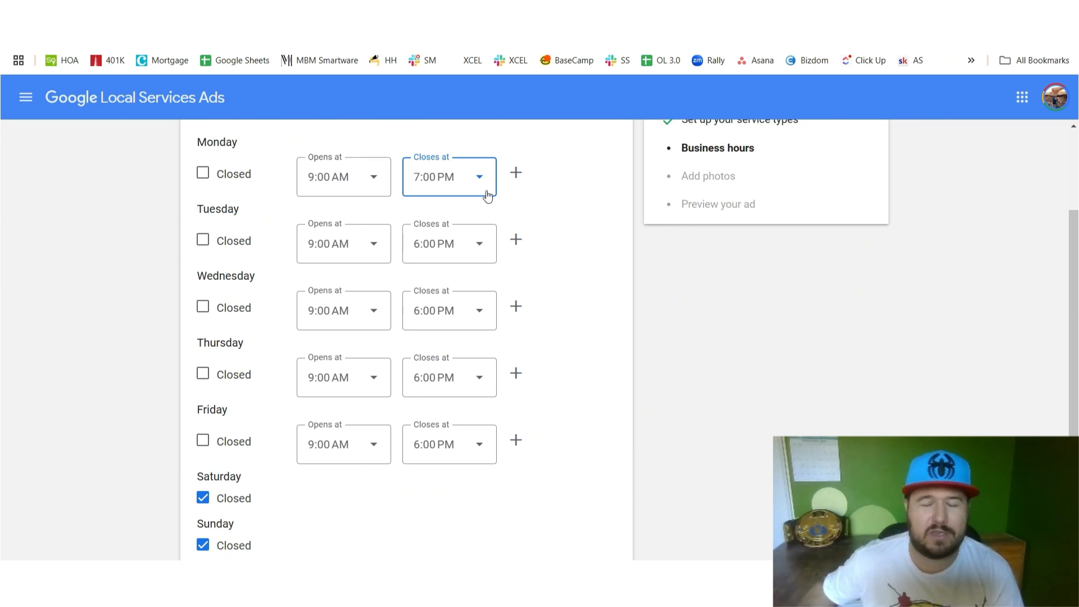
- Add a second opening period for Monday and set the first period to close at 12:00 PM
left_click(517, 175)
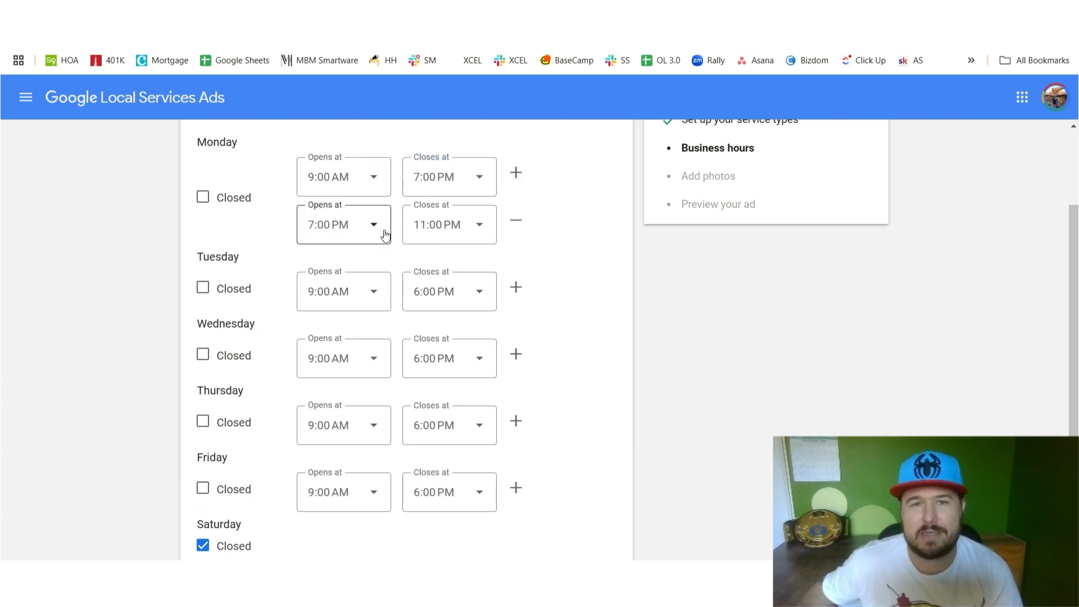
left_click(445, 175)
scroll(446, 272, "up", 9)
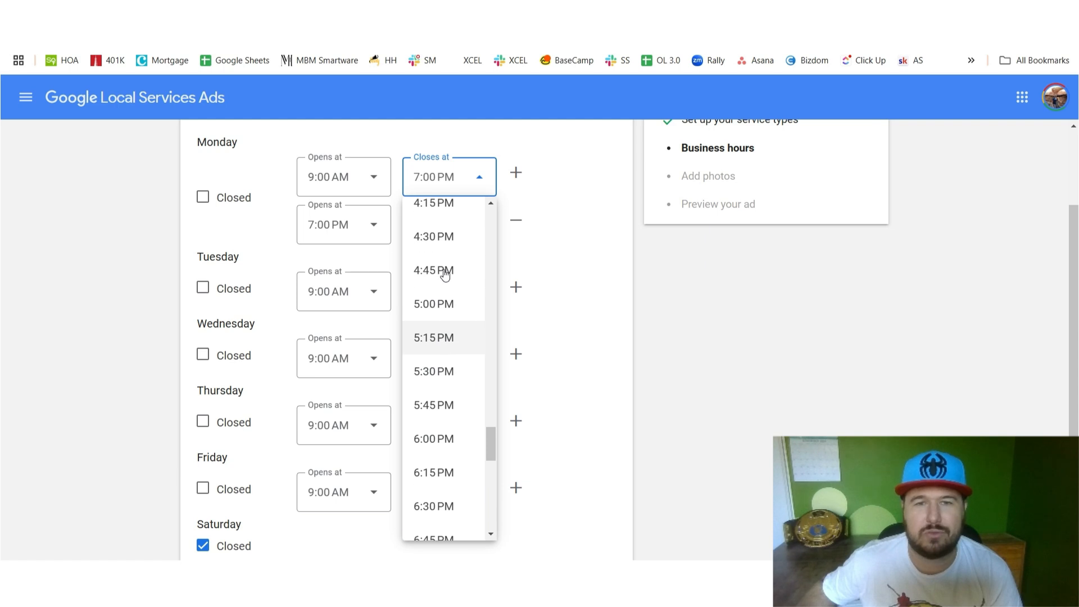
left_click(446, 268)
- Set Monday's second opening period to run from 1:00 PM to 10:15 PM
left_click(335, 230)
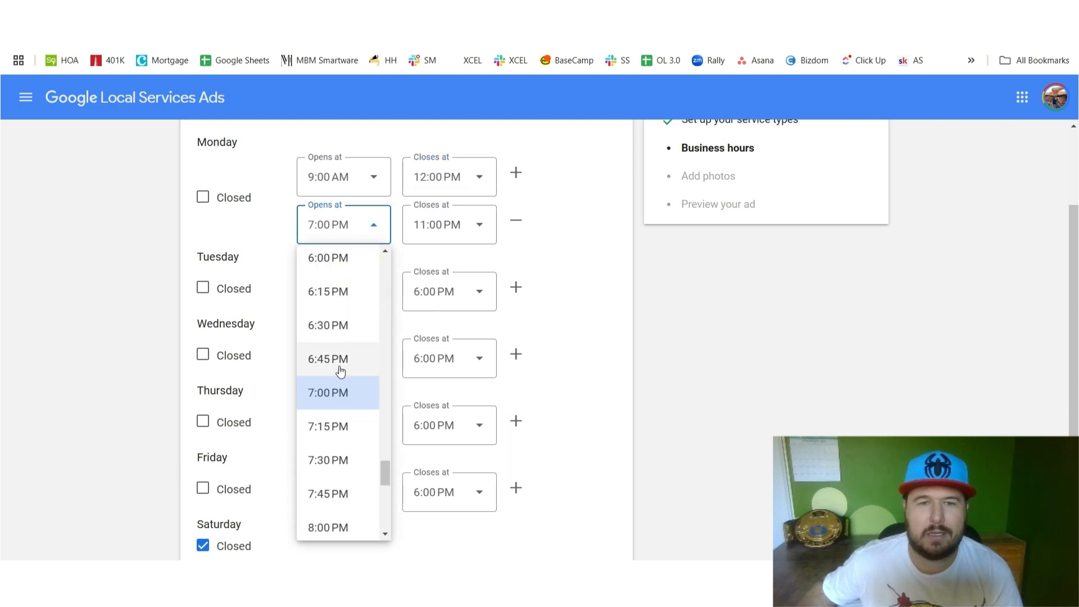
scroll(344, 354, "up", 2)
scroll(349, 342, "up", 3)
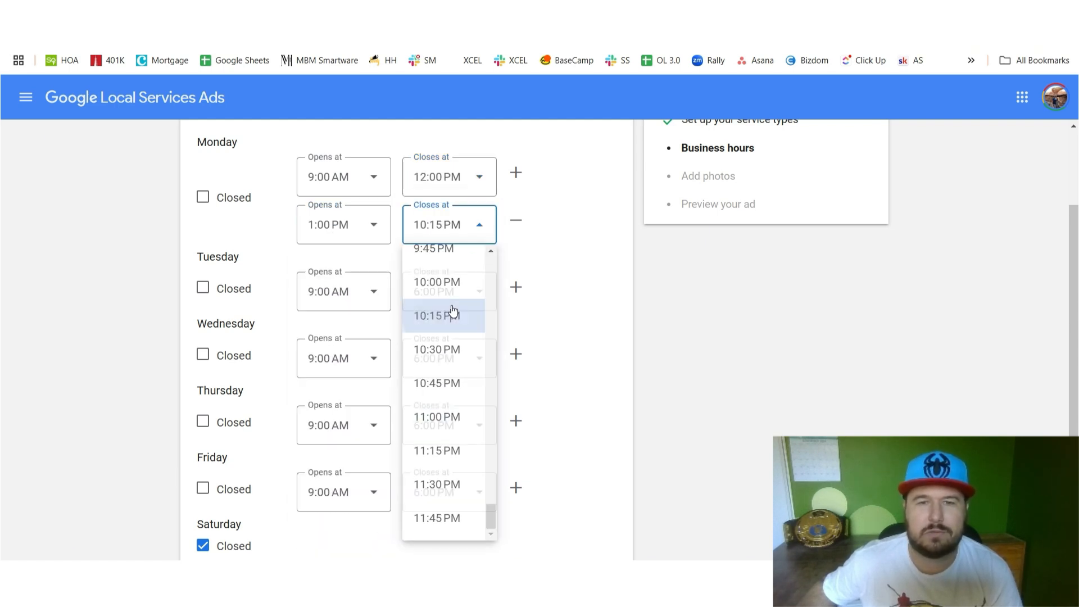
left_click(450, 313)
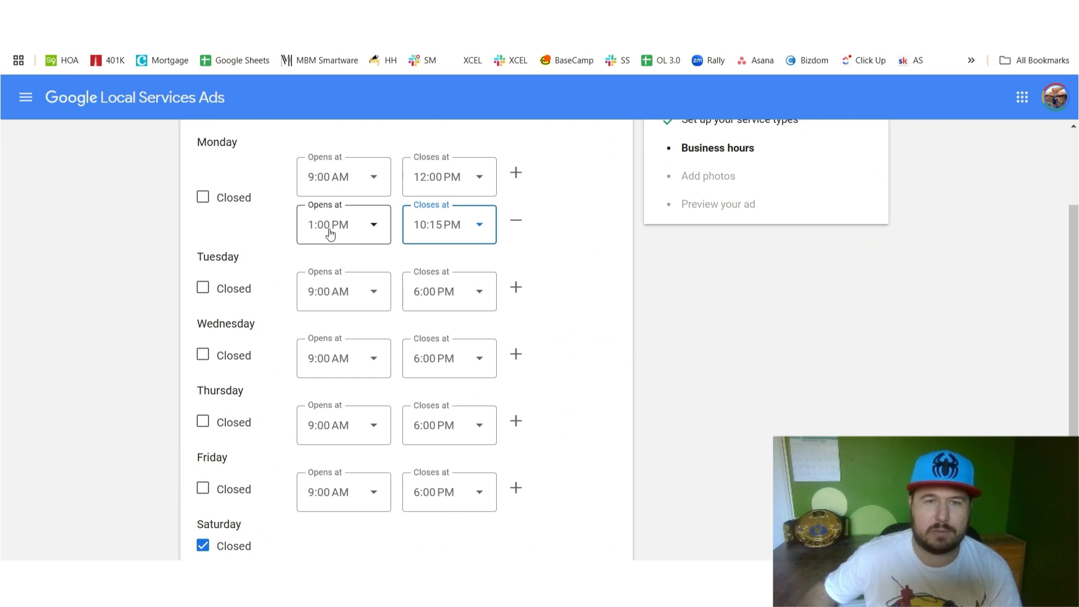
- Review the weekly business hours and submit them to continue to the photos stage
left_click(479, 231)
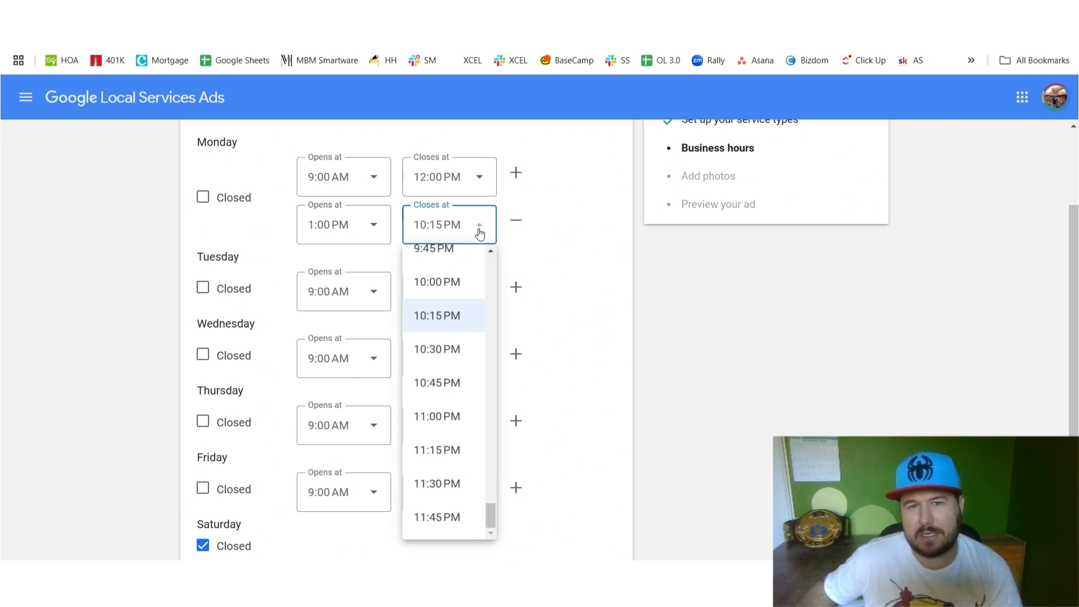
left_click(602, 218)
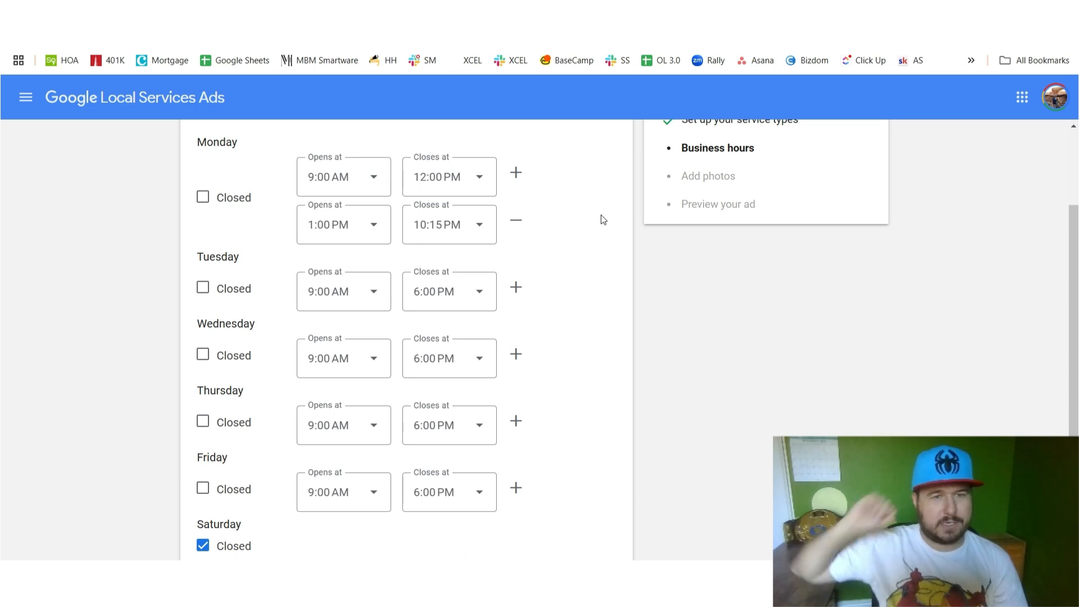
scroll(493, 180, "down", 1)
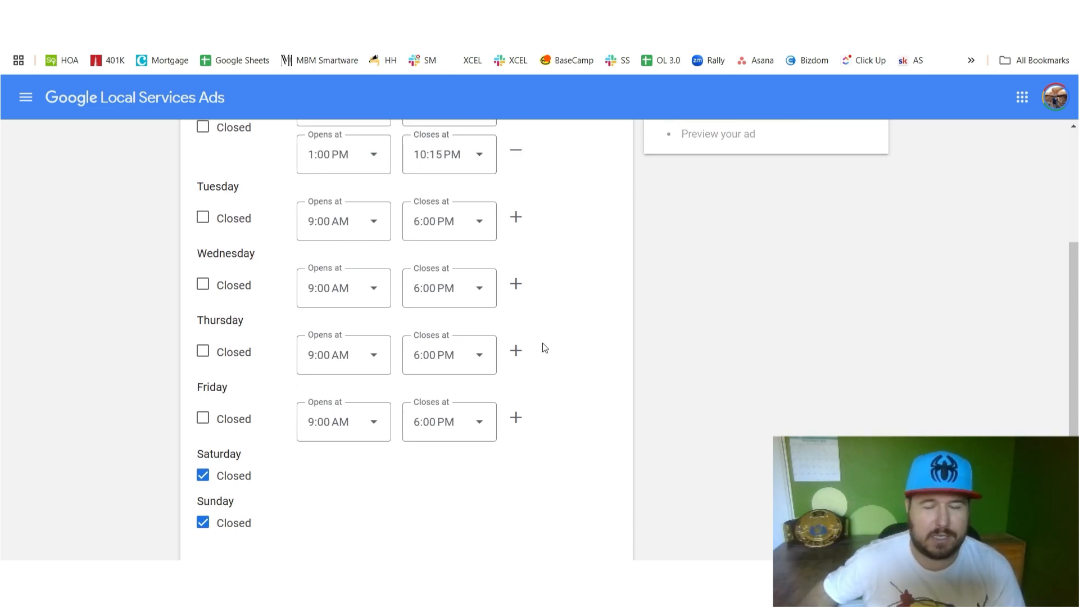
scroll(546, 342, "up", 1)
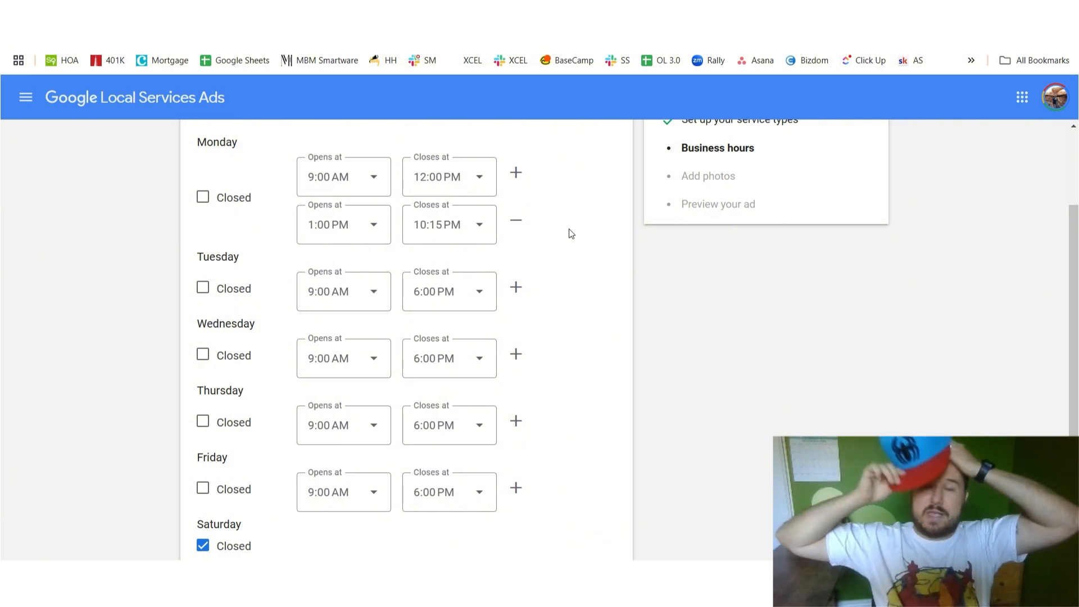
scroll(570, 230, "down", 4)
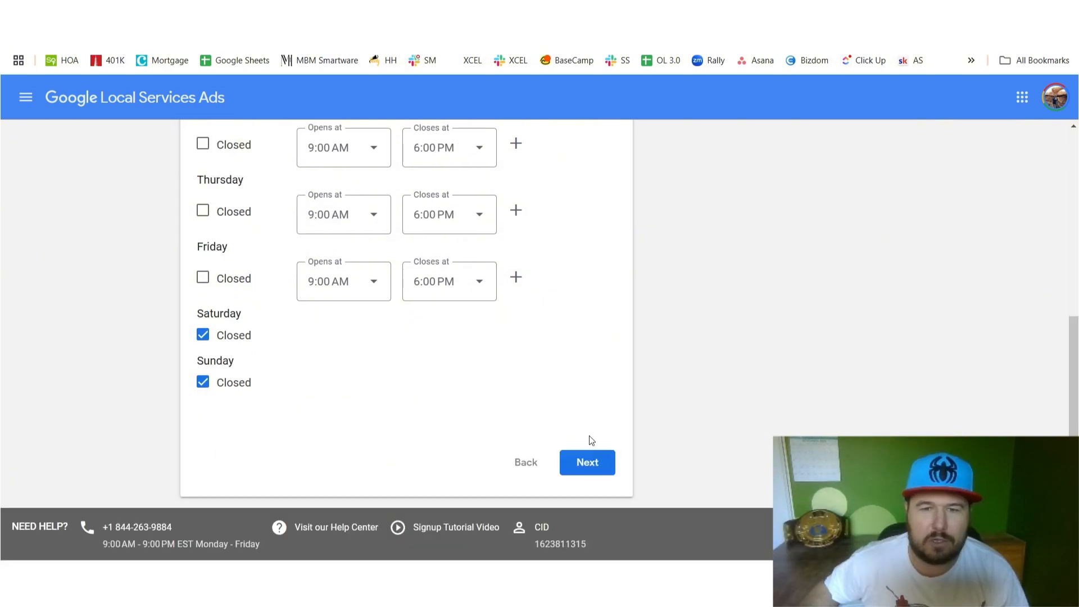
left_click(599, 477)
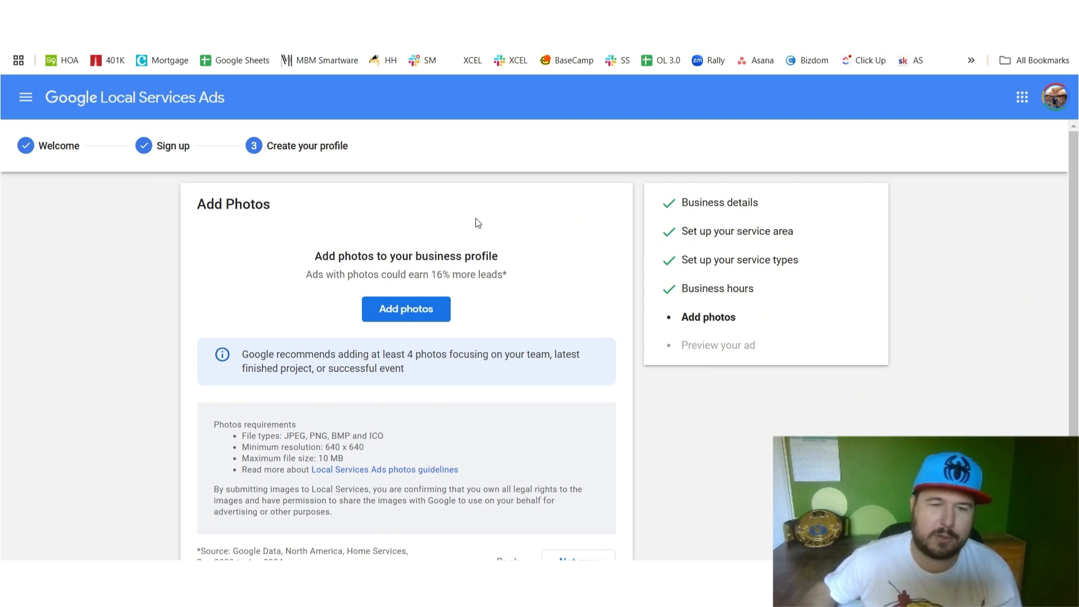
- Skip adding photos to the business profile for now
scroll(475, 221, "down", 1)
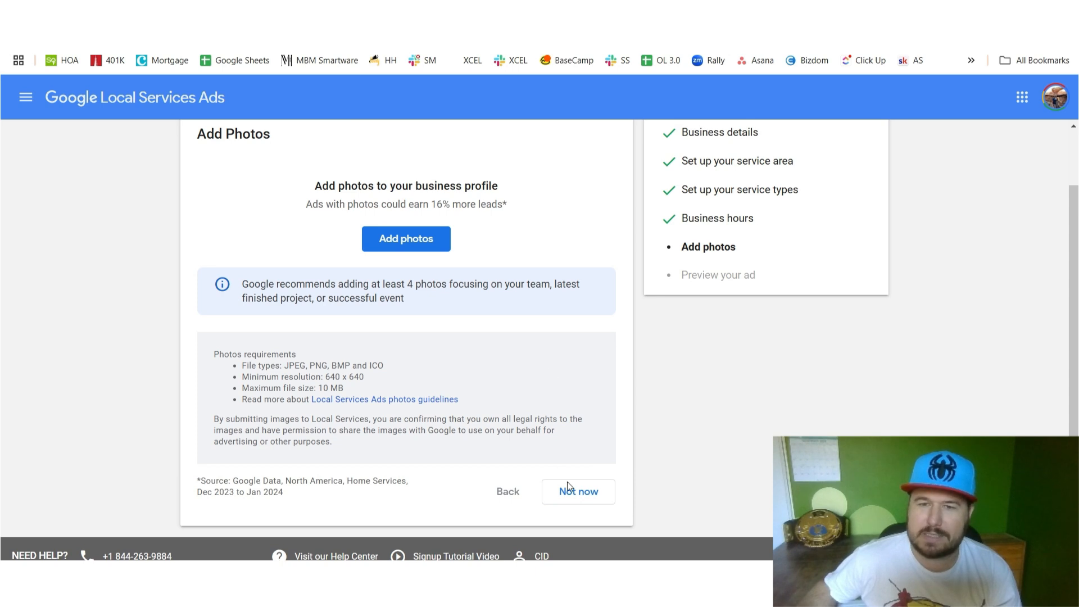
left_click(586, 502)
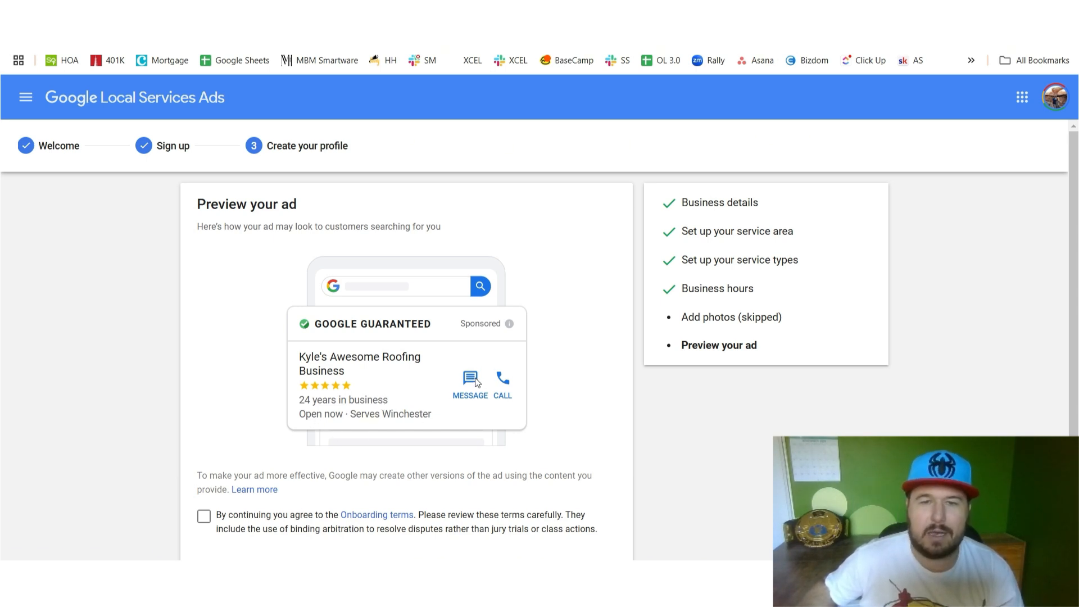
- Agree to the onboarding terms under the ad preview and continue through to business verification
scroll(551, 281, "down", 1)
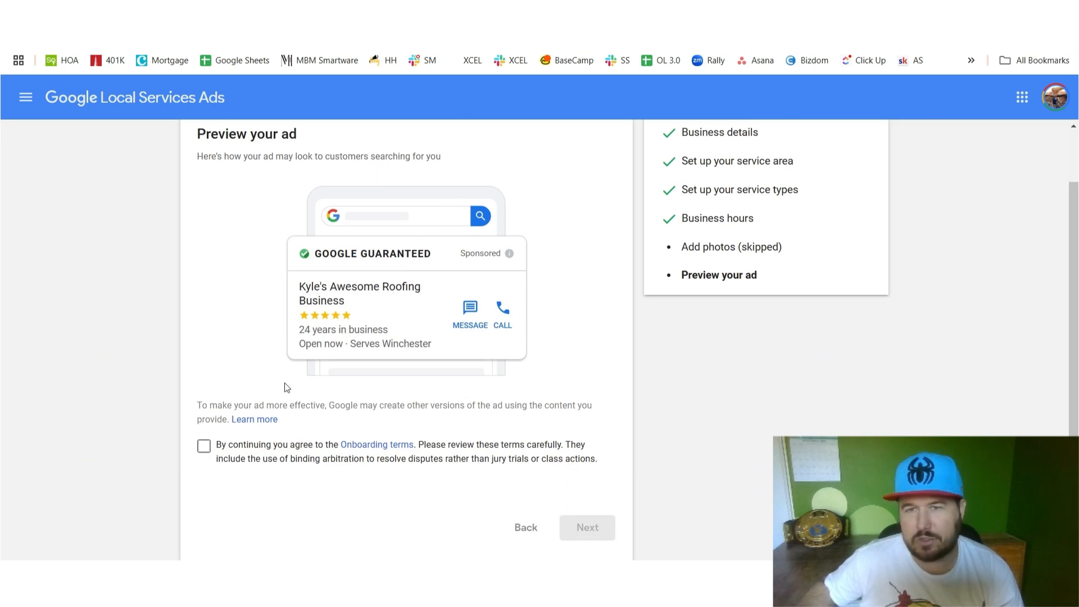
left_click(204, 448)
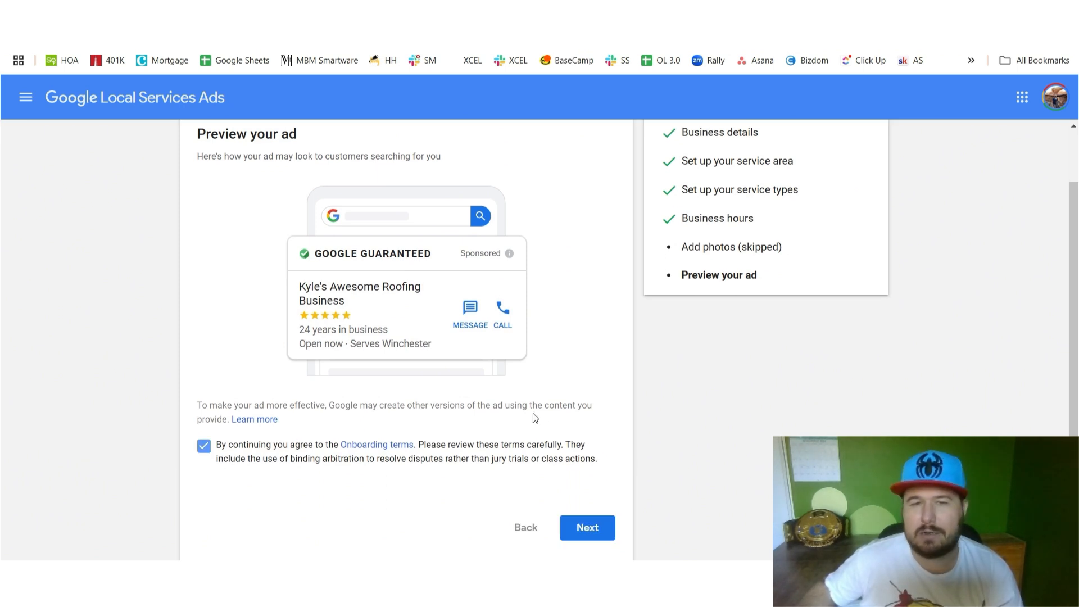
left_click(593, 528)
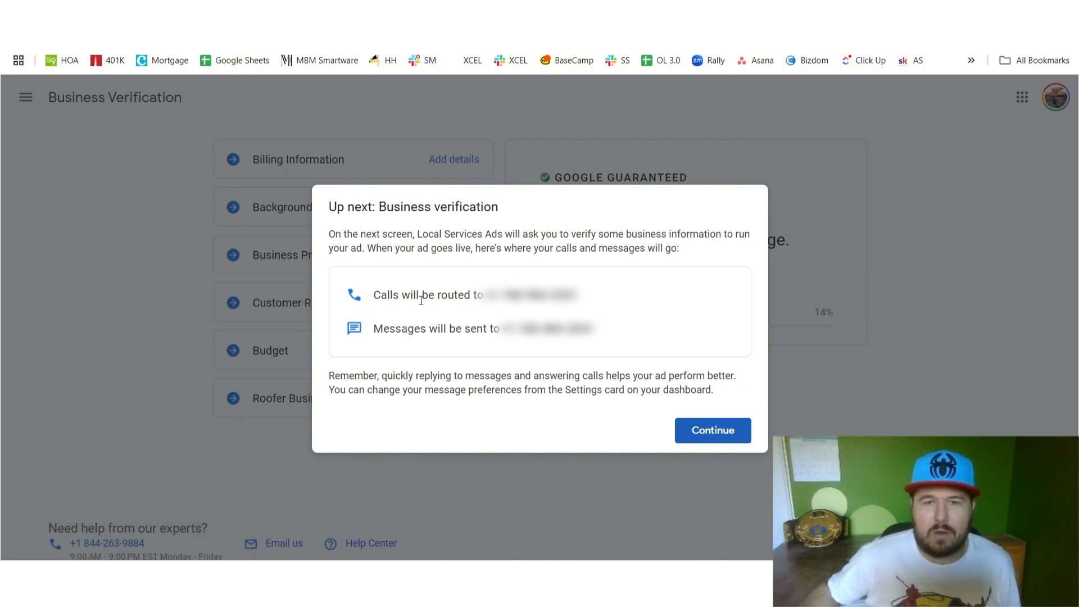
left_click(734, 434)
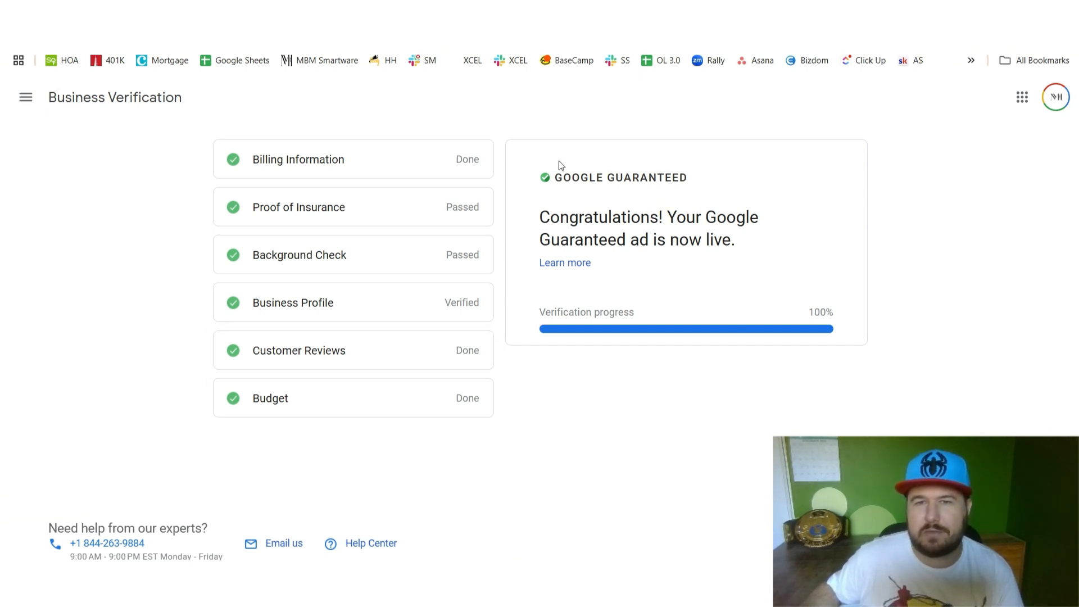
left_click_drag(732, 242, 562, 203)
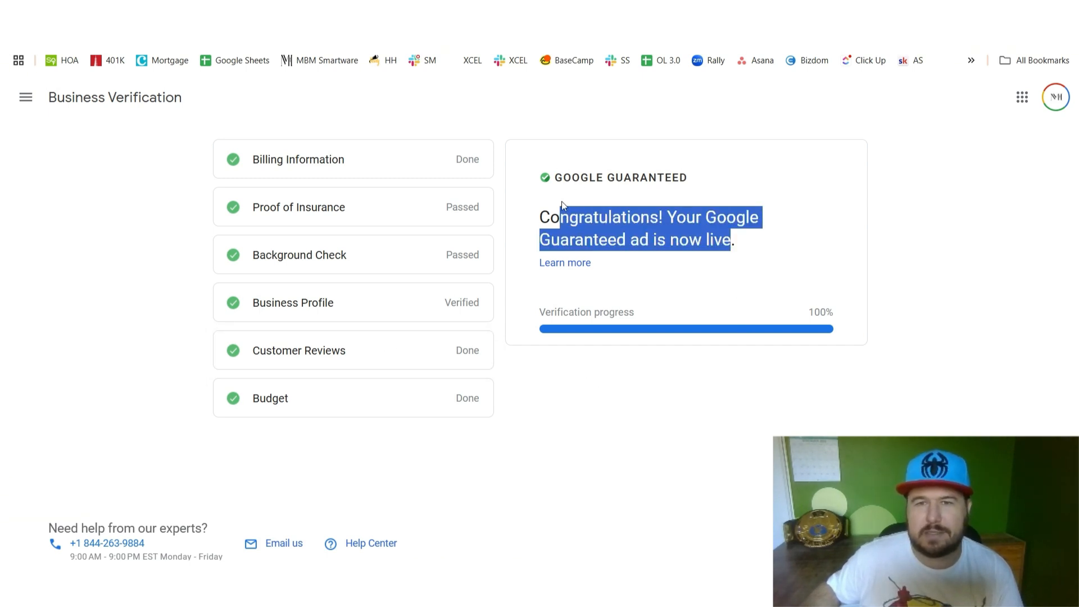
left_click(718, 184)
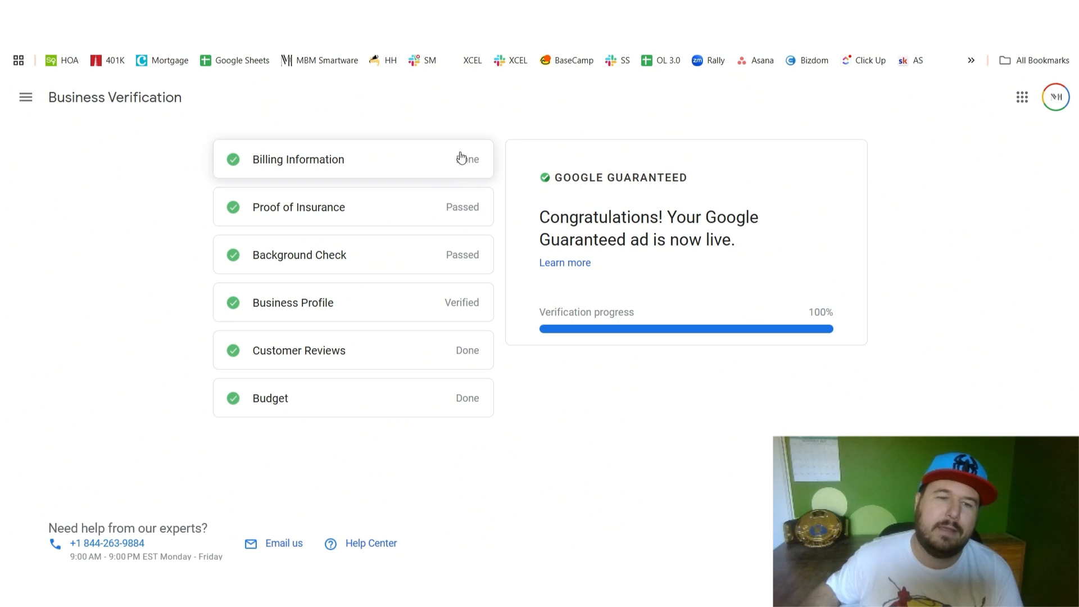
- Open Profile & budget and review the bidding, weekly budget, job types, lead settings, service areas and business hours
left_click(26, 98)
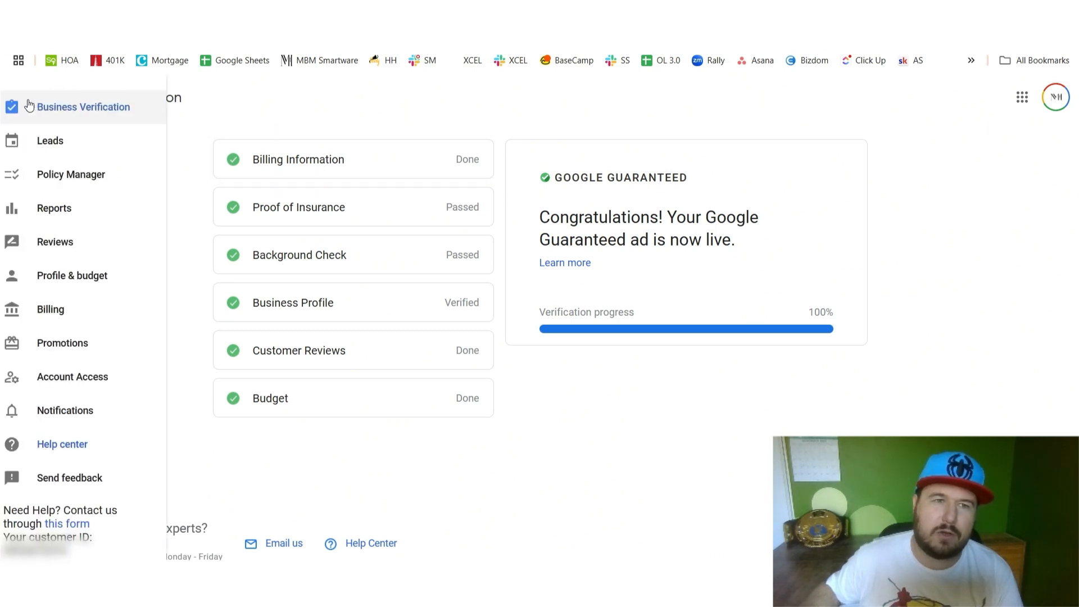
left_click(114, 275)
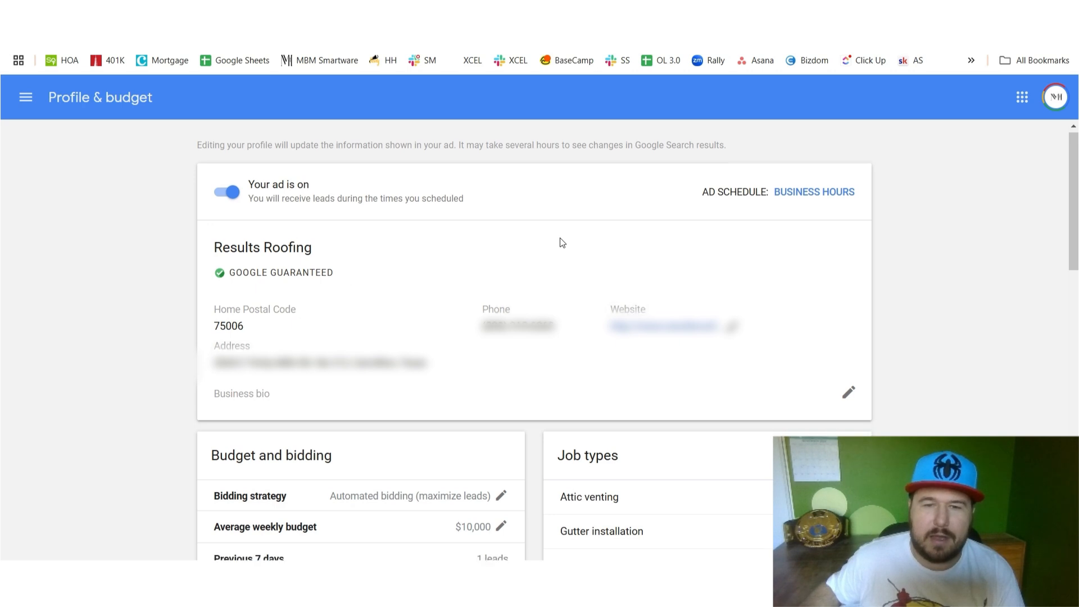
scroll(559, 237, "down", 1)
scroll(562, 241, "down", 1)
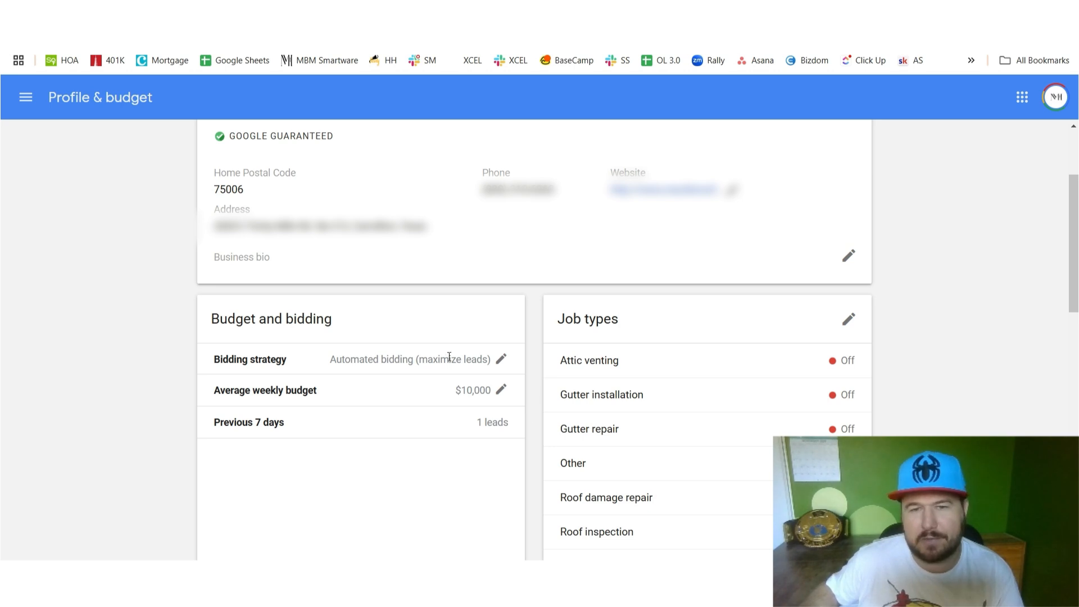
scroll(824, 373, "down", 1)
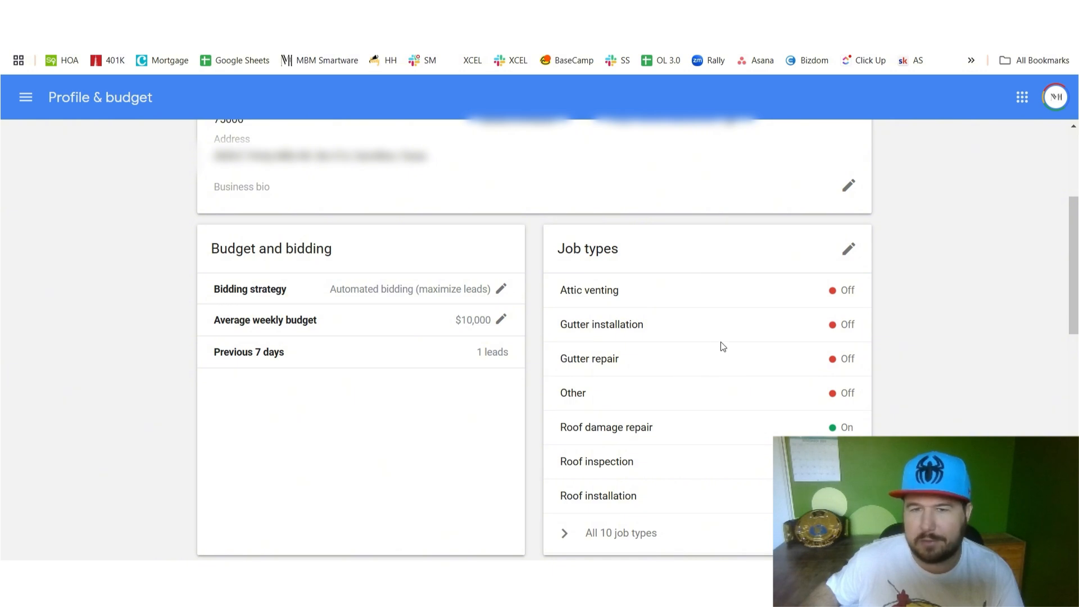
scroll(720, 342, "down", 2)
scroll(717, 312, "down", 3)
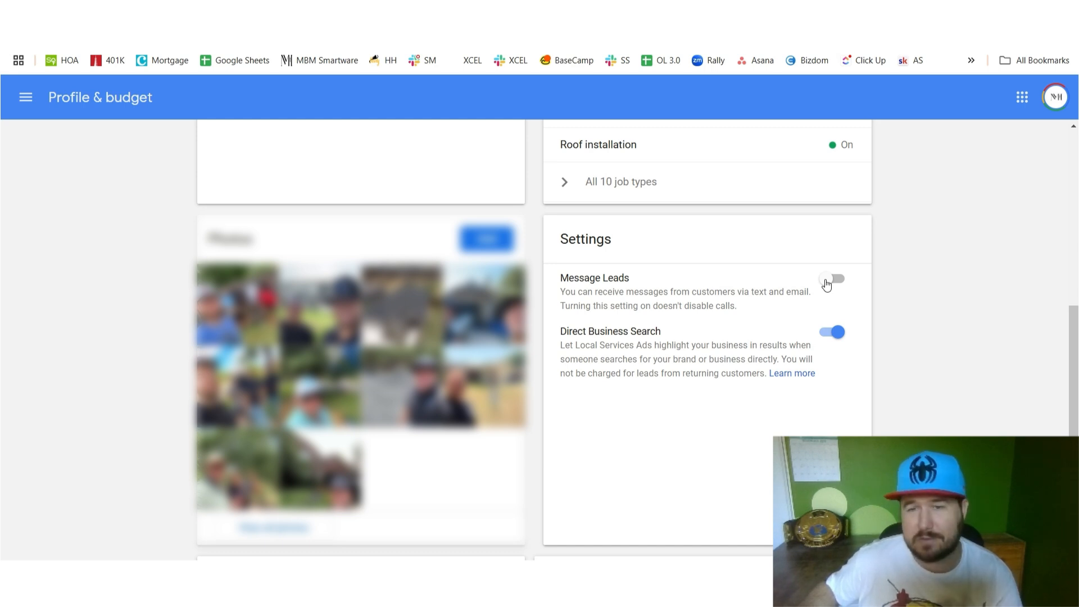
scroll(783, 265, "down", 5)
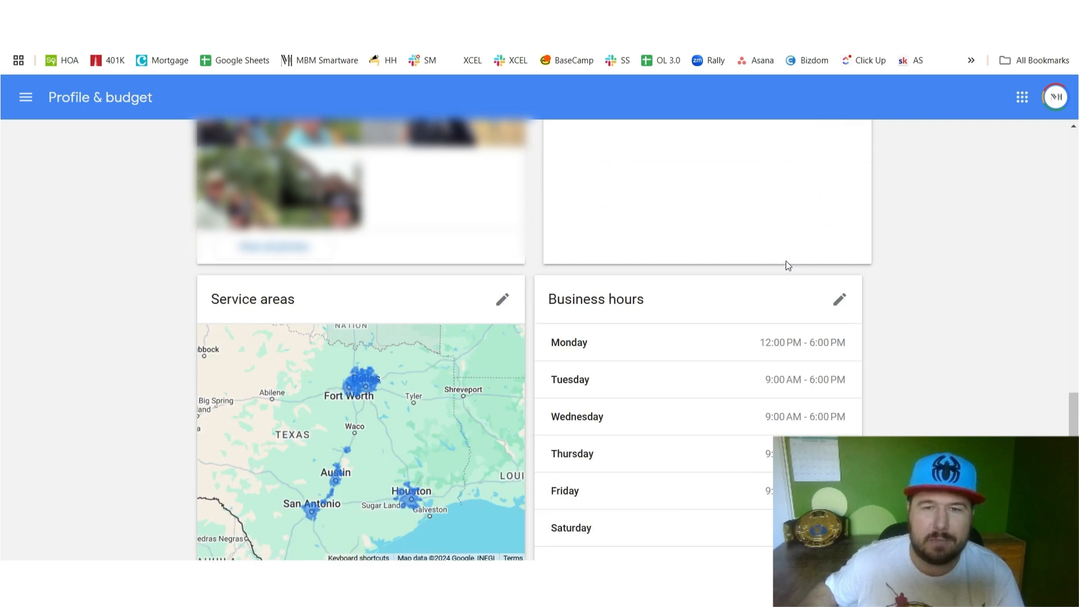
scroll(888, 359, "down", 1)
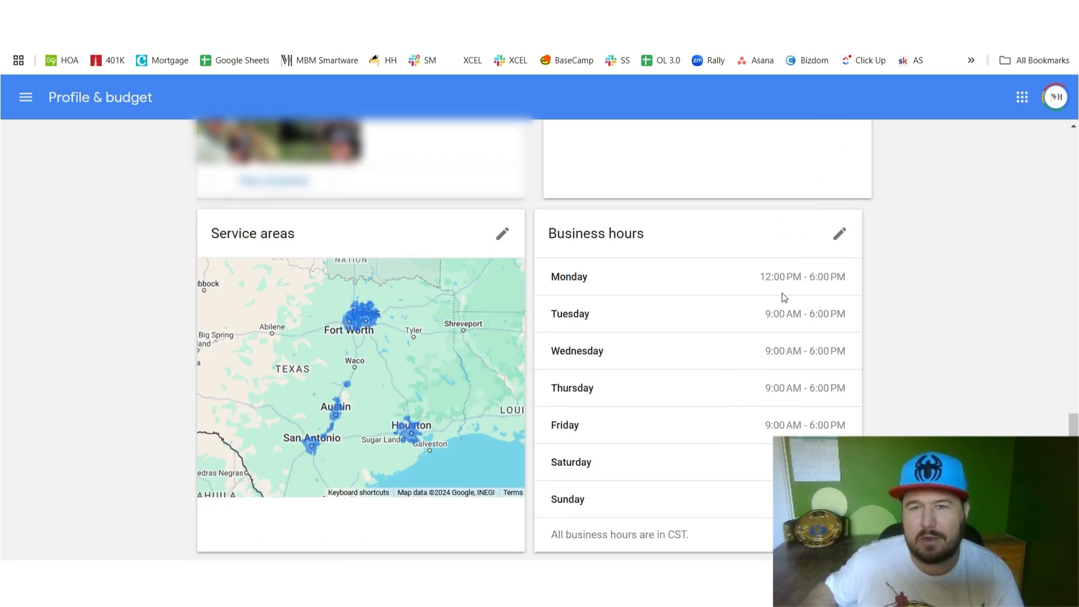
scroll(787, 298, "up", 10)
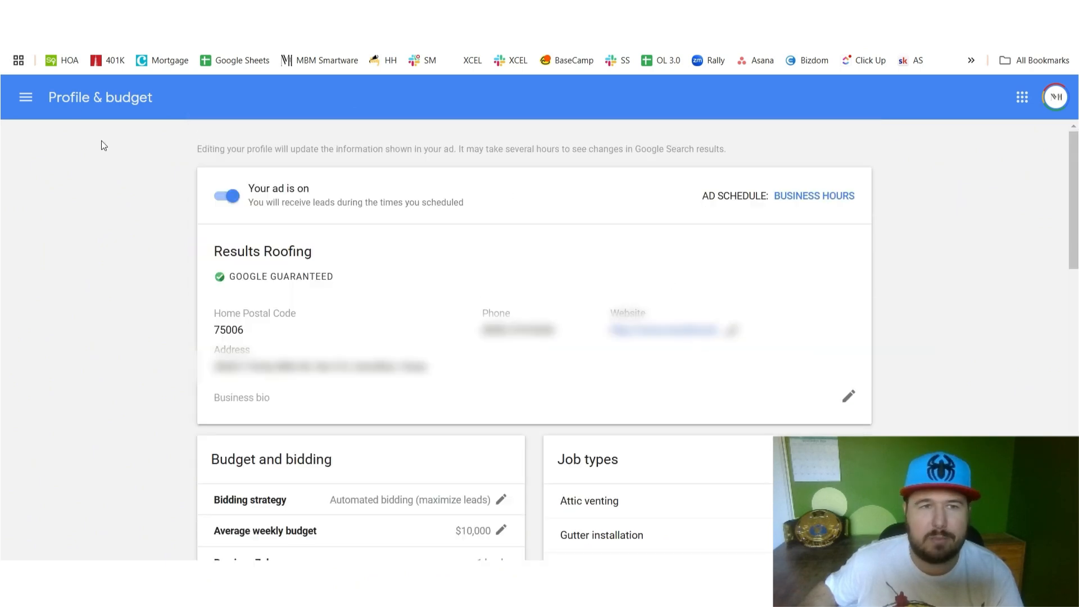
- Open the Leads list, examine each lead's charge status, and show the explanation for the credited Houston lead
left_click(26, 97)
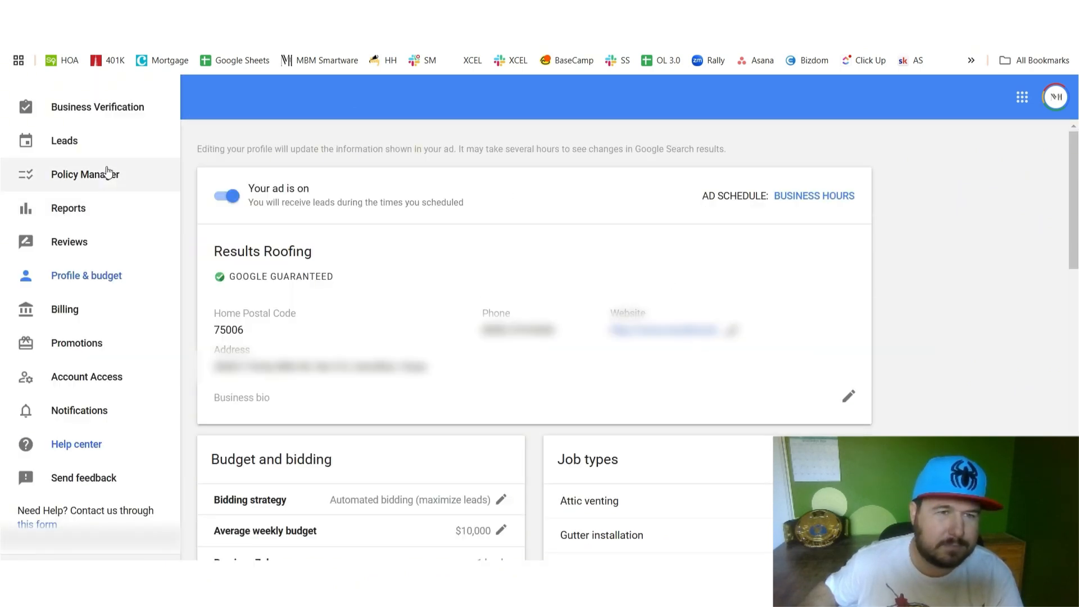
left_click(112, 145)
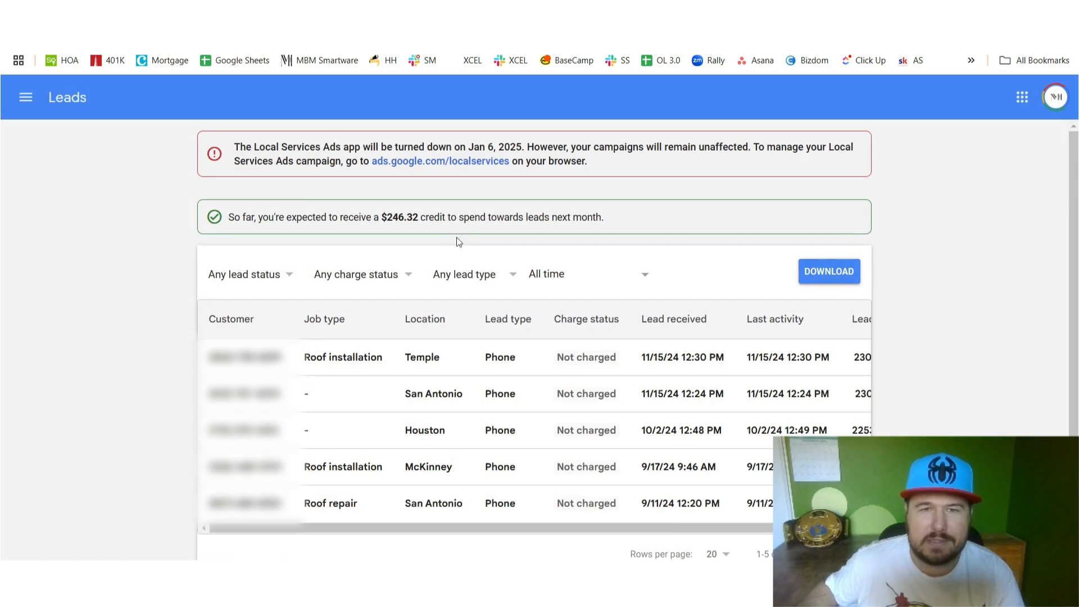
scroll(595, 261, "down", 1)
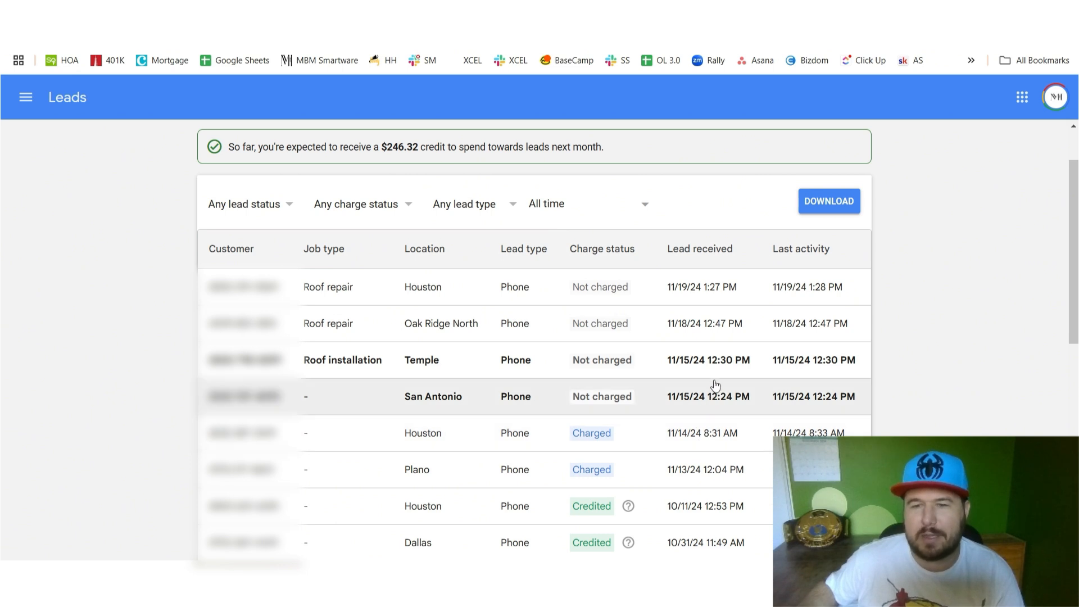
scroll(731, 404, "down", 1)
scroll(742, 388, "down", 1)
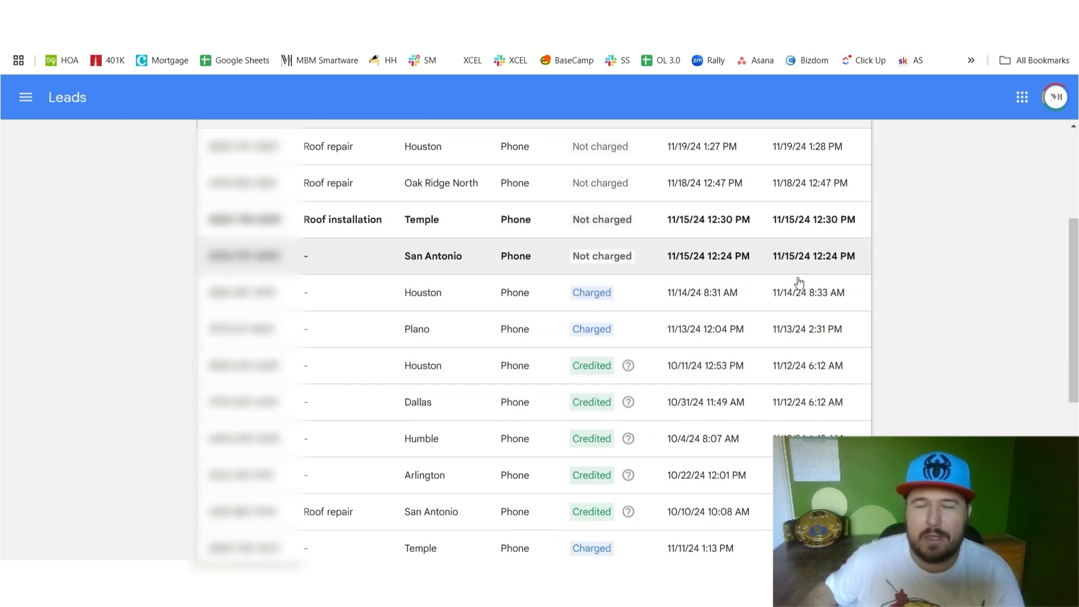
scroll(752, 307, "up", 2)
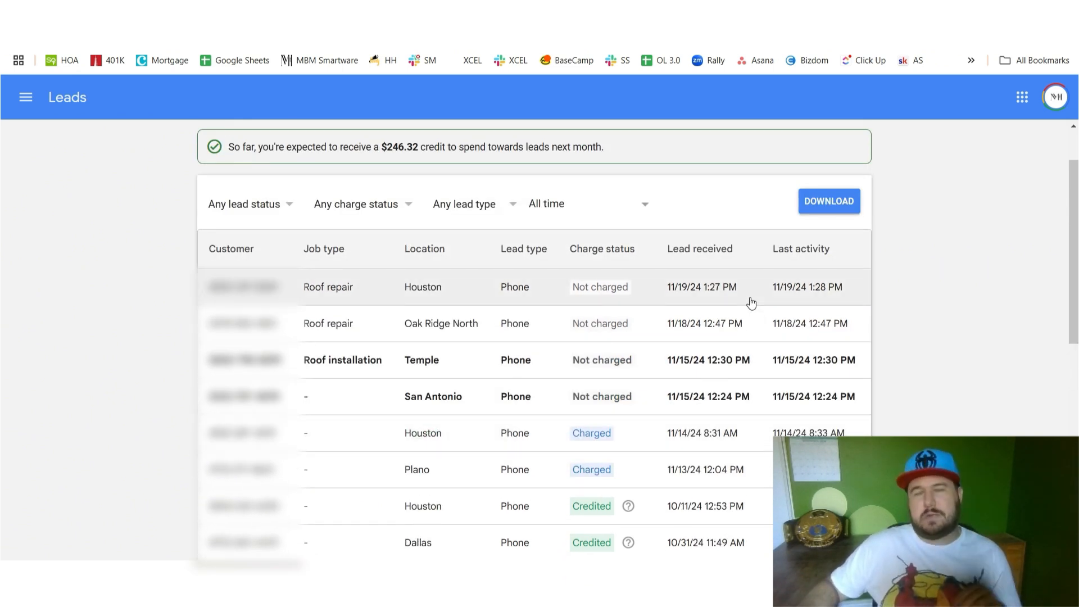
scroll(747, 295, "down", 1)
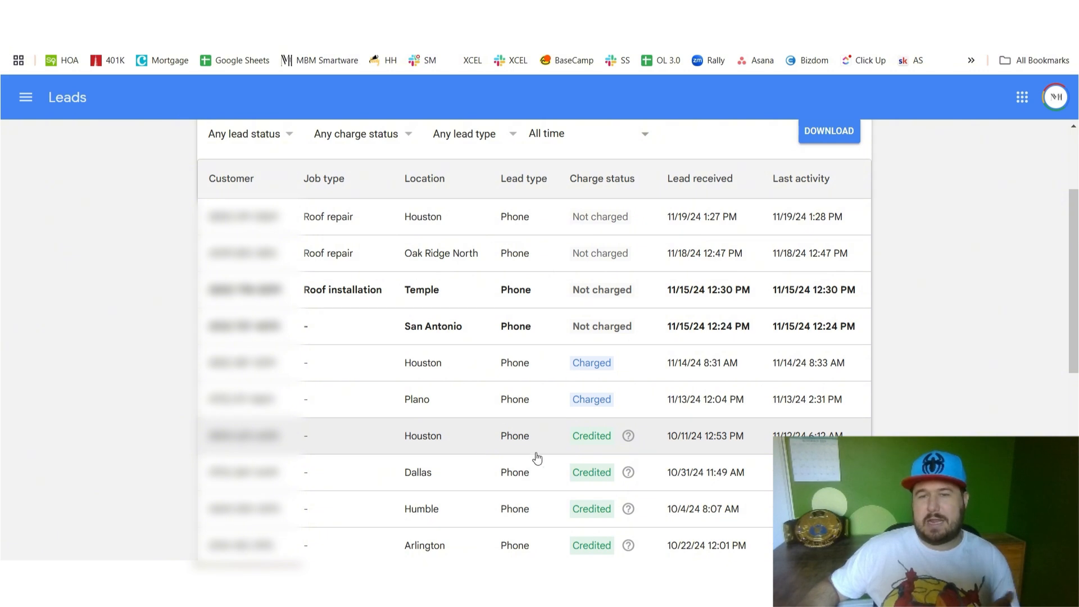
mouse_move(640, 451)
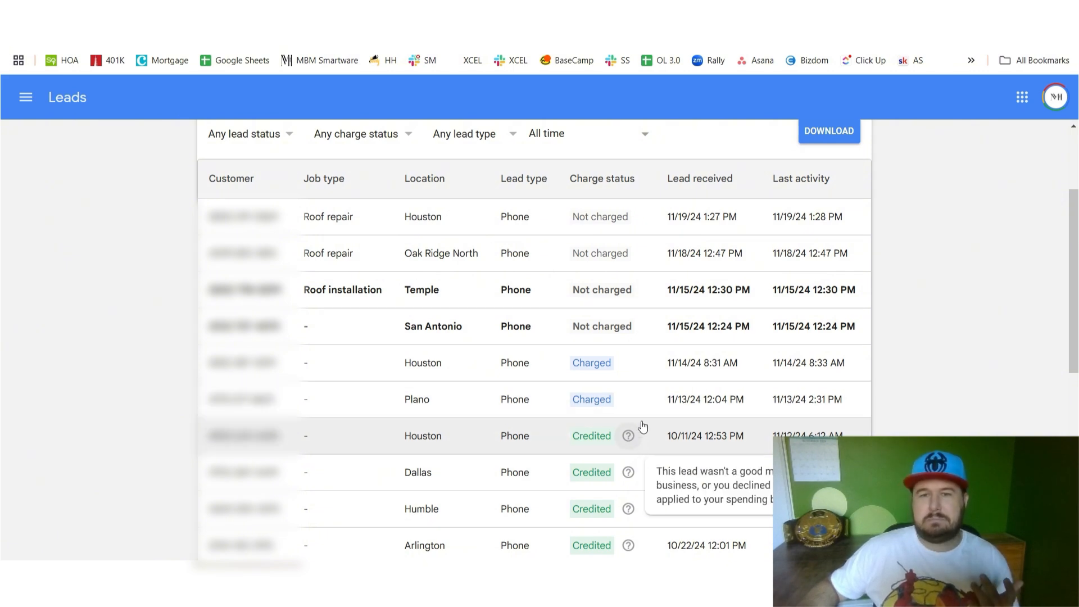